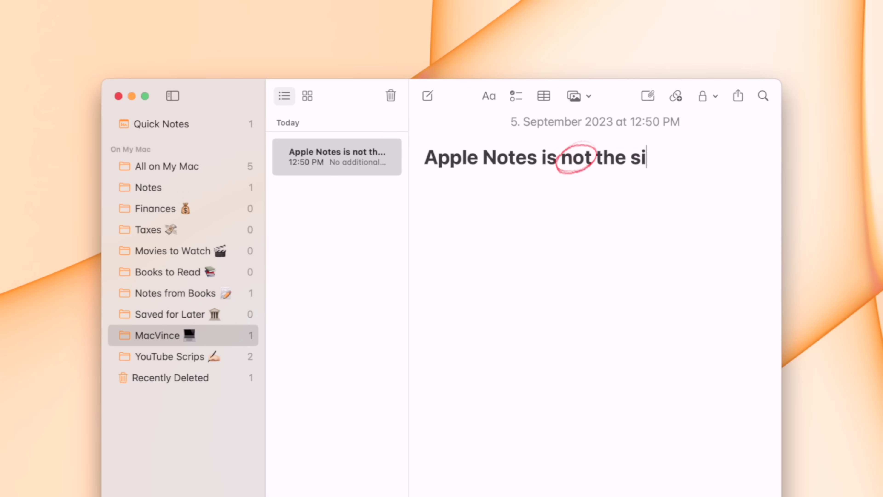
- Finish the sentence 'Apple Notes is not the simple notetaking app it used to be' and add the YouTube video link card
text(t the simple notetaking app it used to be)
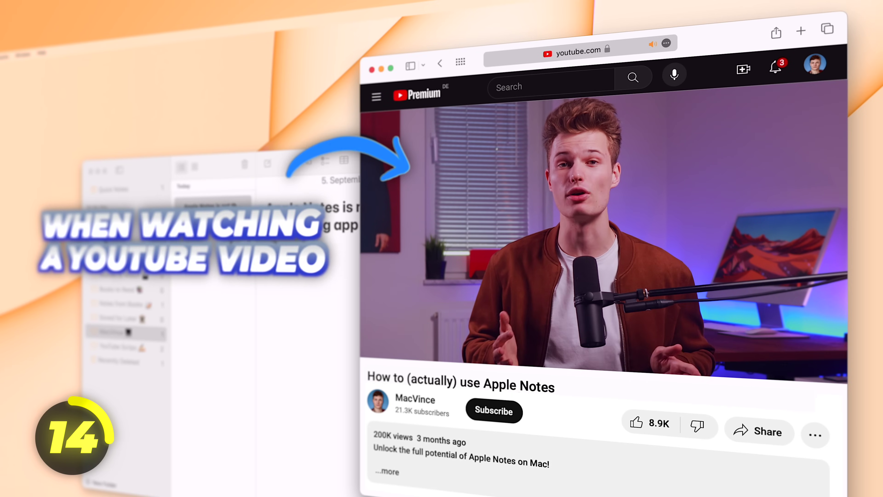
click(292, 386)
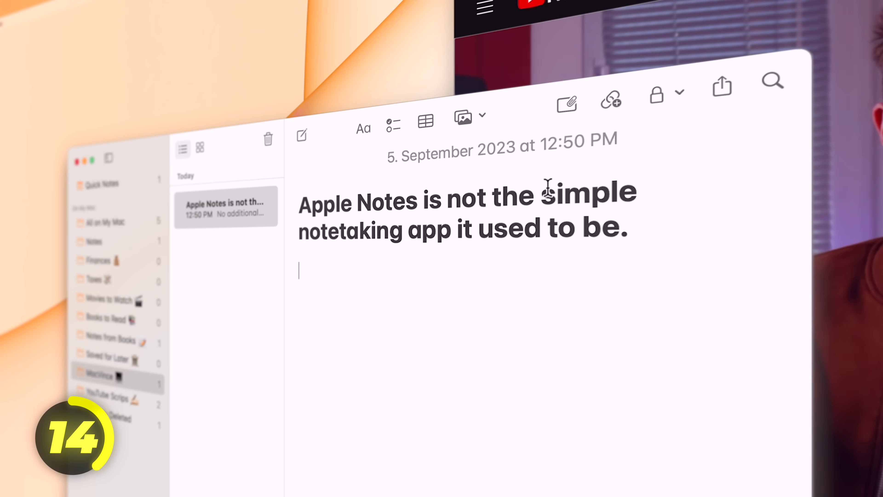
click(621, 111)
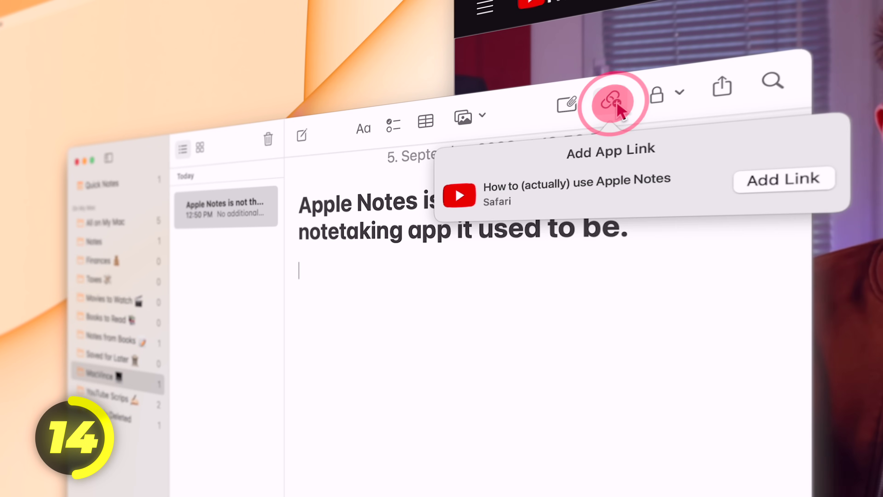
click(819, 179)
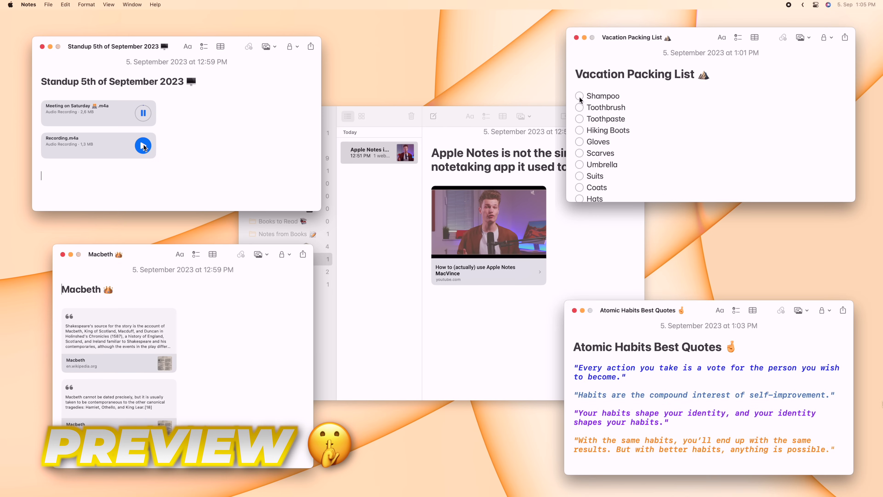
- Tick off Toothbrush and Shampoo in the Vacation Packing List checklist
click(579, 86)
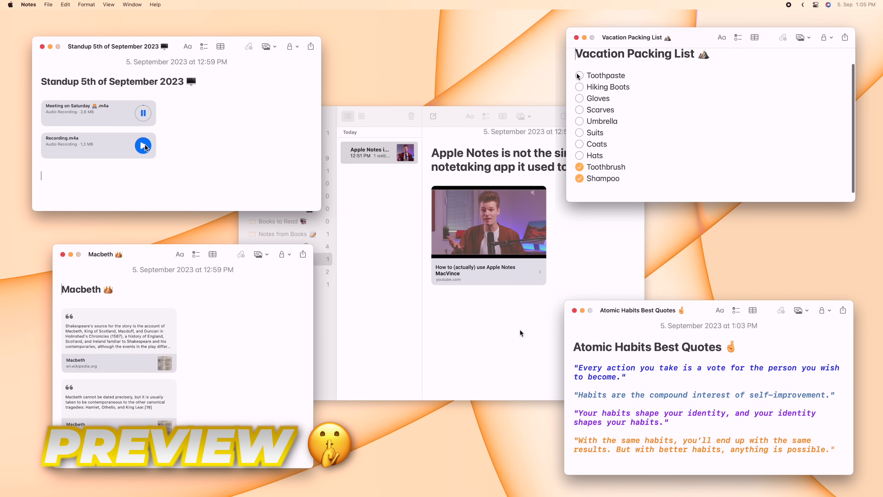
click(580, 75)
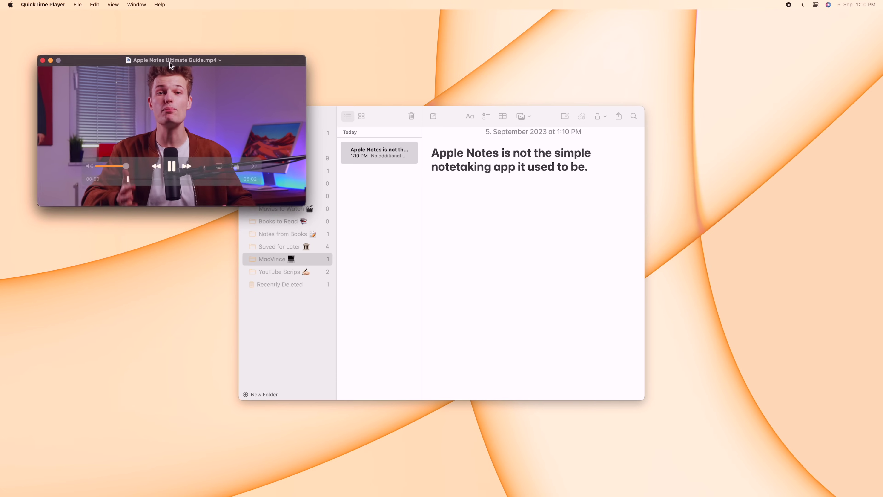
drag(171, 64, 171, 59)
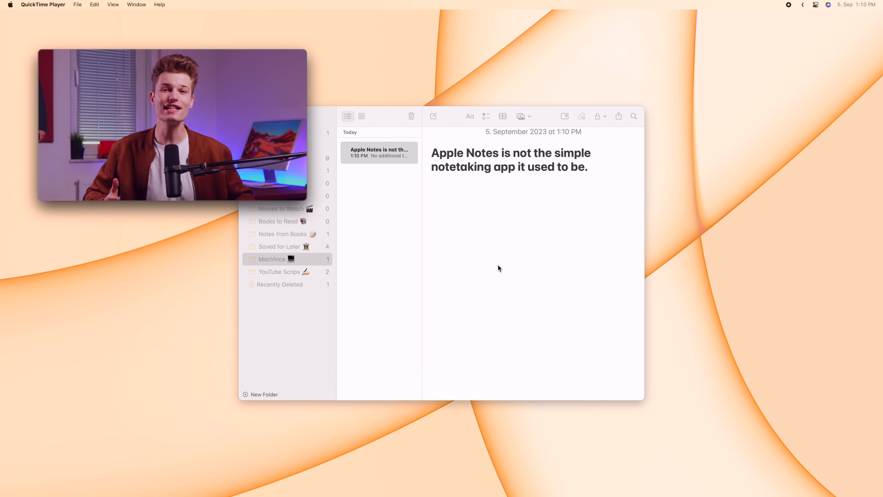
- Link the MacRumors 'iPhone 15 Pro Expected Next Week' article into the note as a card
click(653, 475)
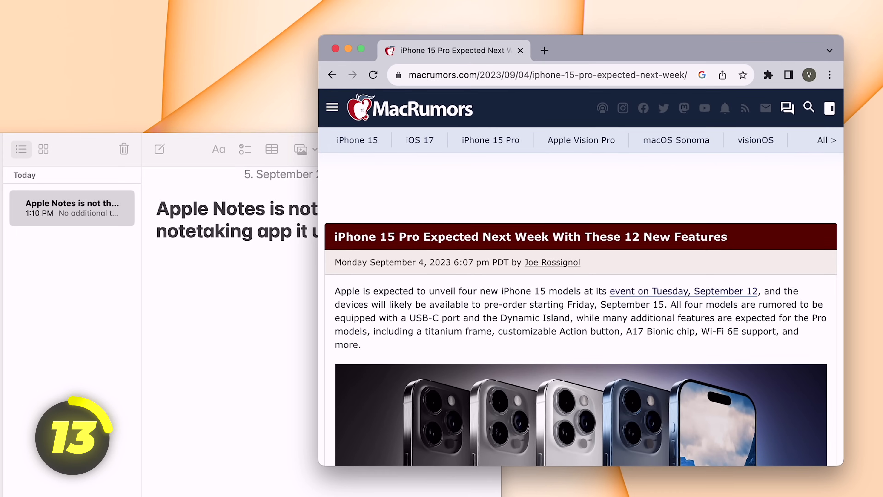
click(248, 385)
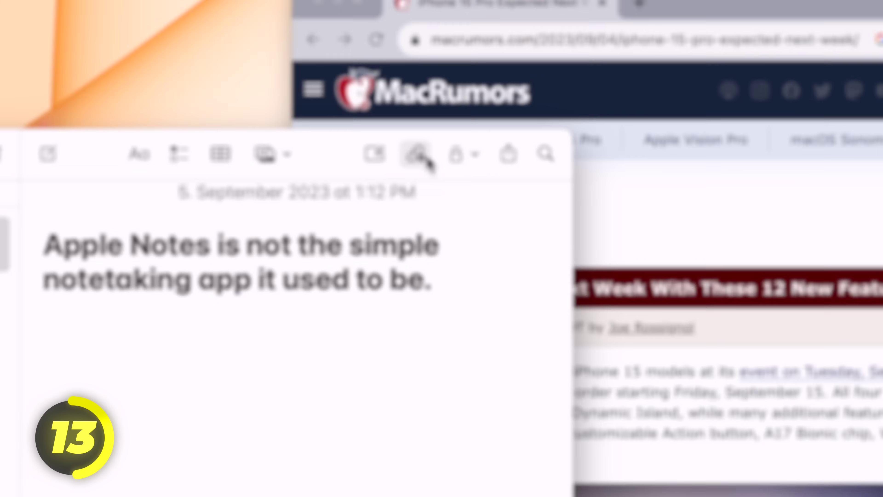
click(399, 149)
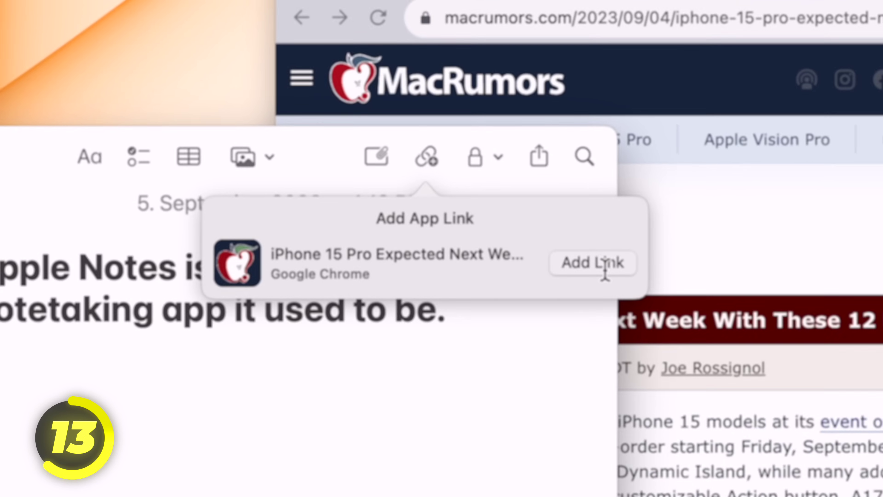
click(622, 273)
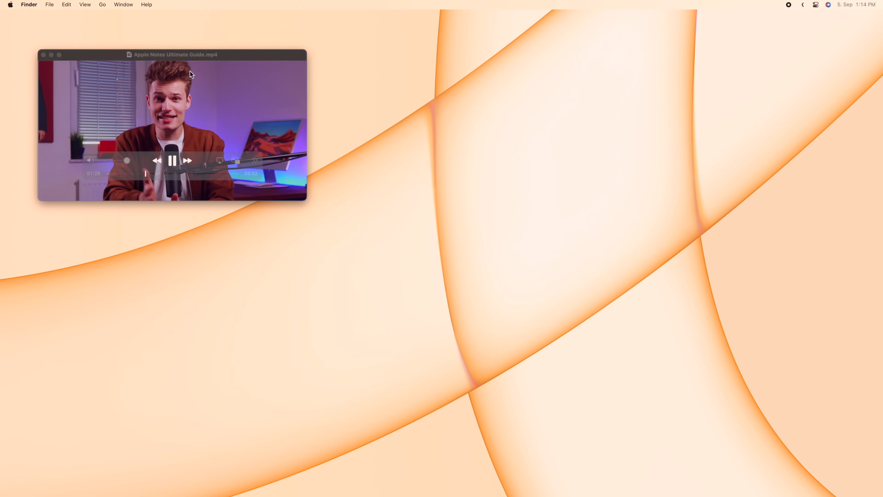
- Save the Wikipedia passage on dating Macbeth to a Quick Note, then close the Start Page tab
drag(190, 71, 697, 112)
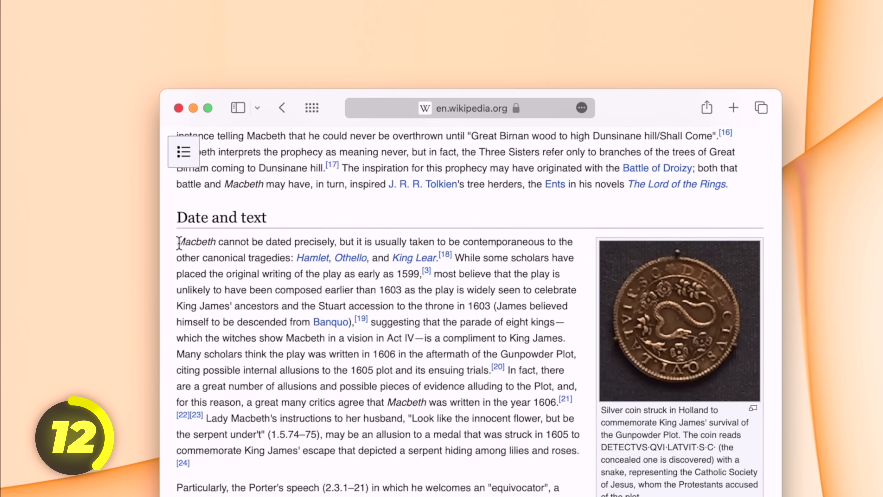
drag(181, 238, 455, 264)
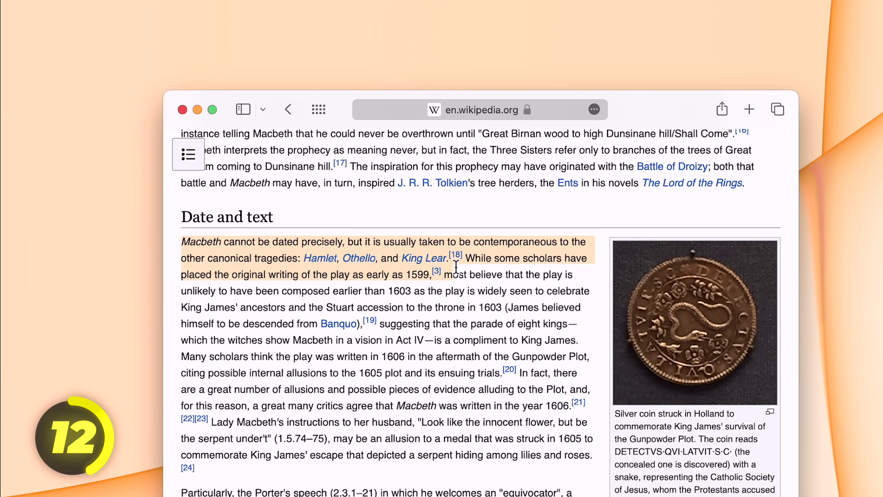
right_click(335, 246)
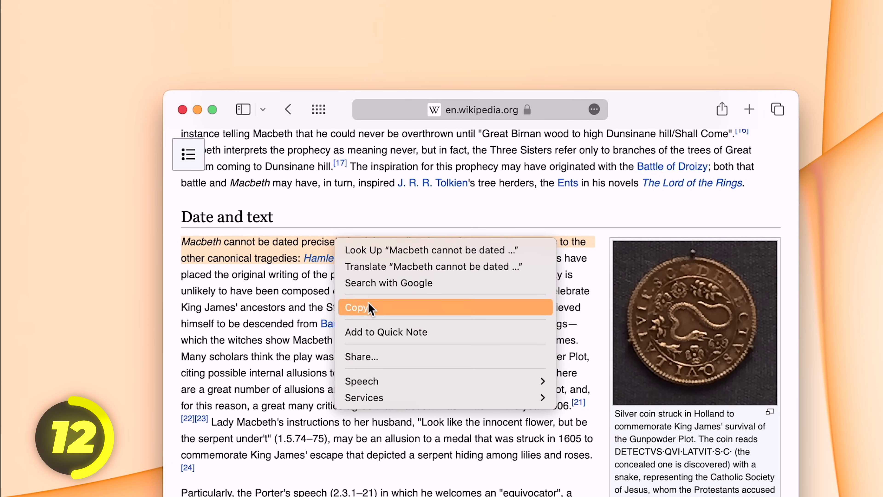
click(371, 332)
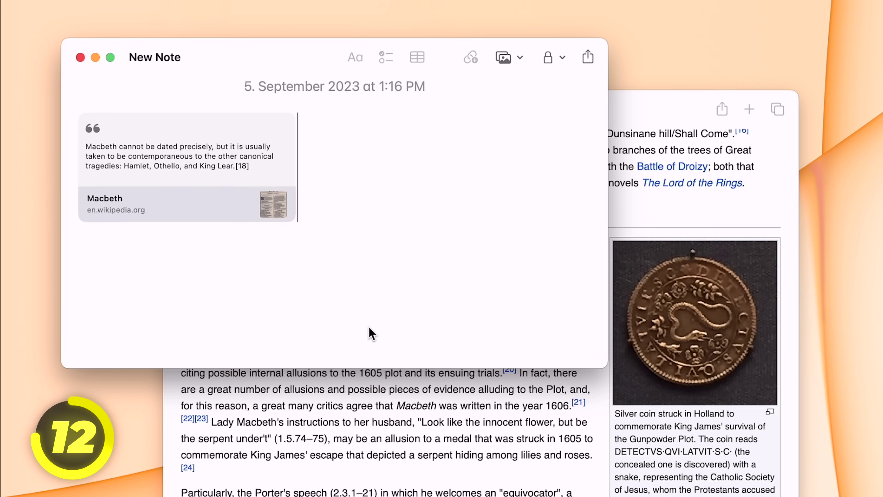
click(168, 142)
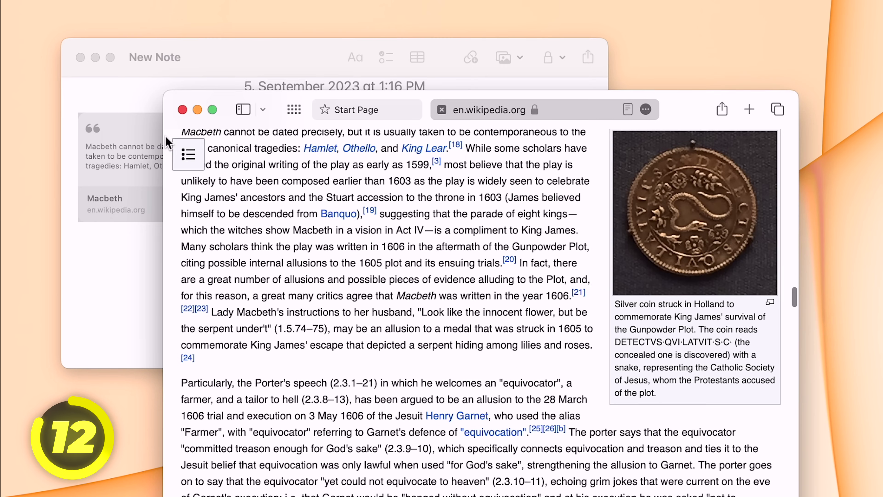
click(324, 110)
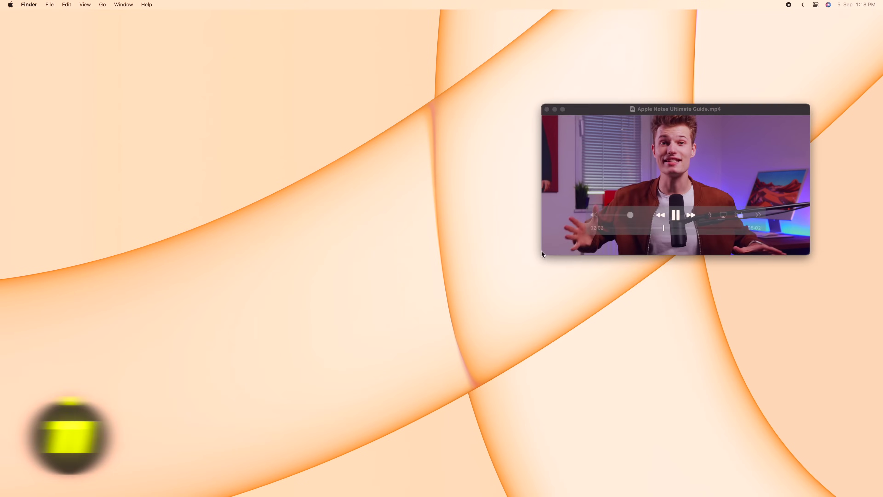
- Drop the hilltop photo and Surfing_DroneShot.mp4 into the Vacation Diary note and play the video
drag(541, 254, 479, 290)
drag(709, 109, 518, 169)
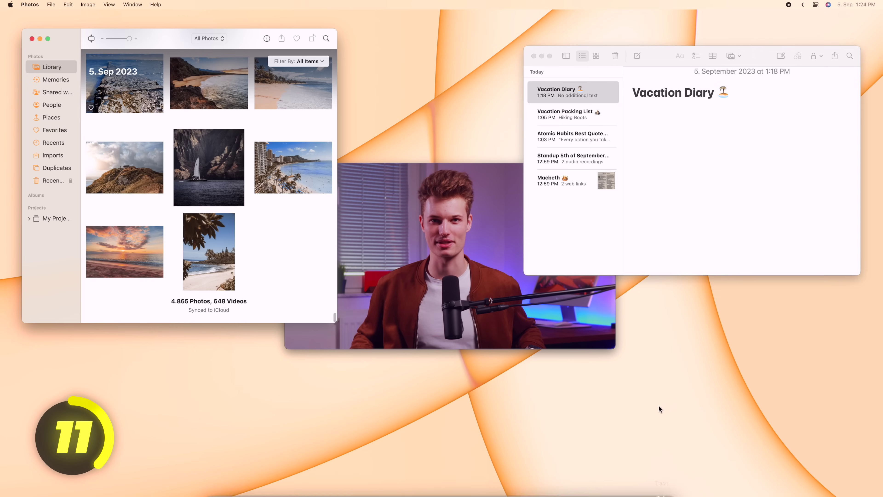
drag(636, 119, 669, 130)
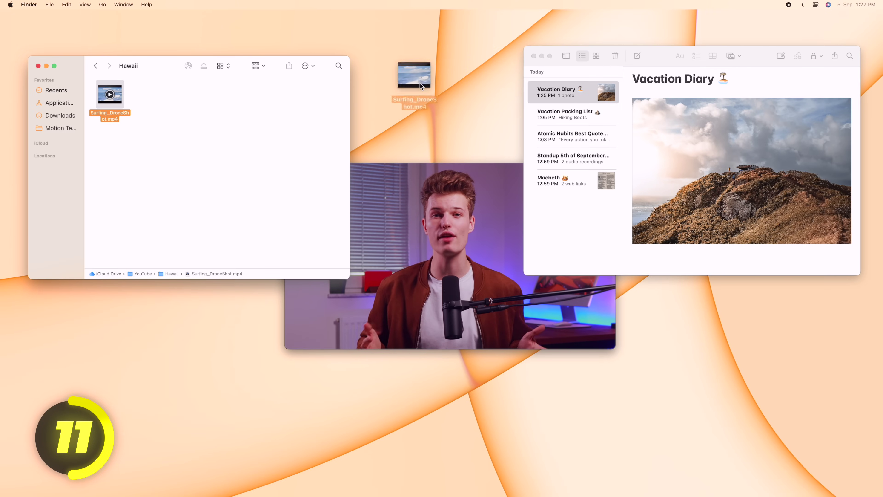
drag(694, 241, 690, 257)
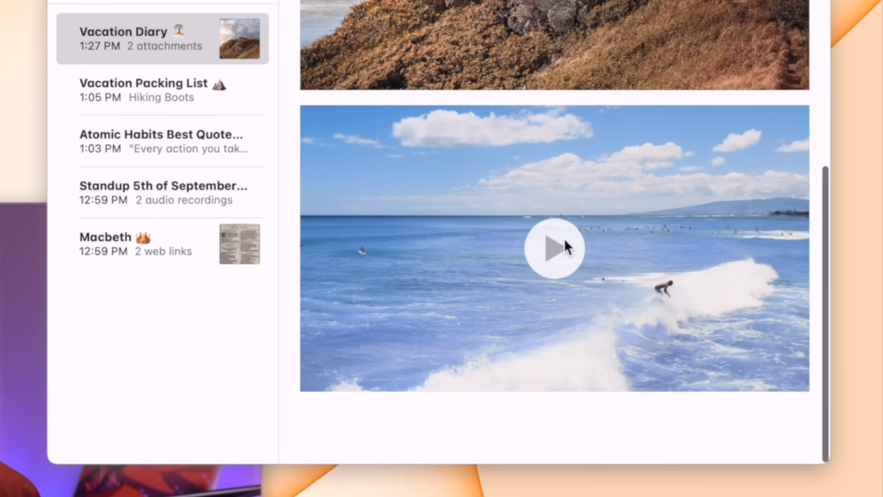
click(735, 181)
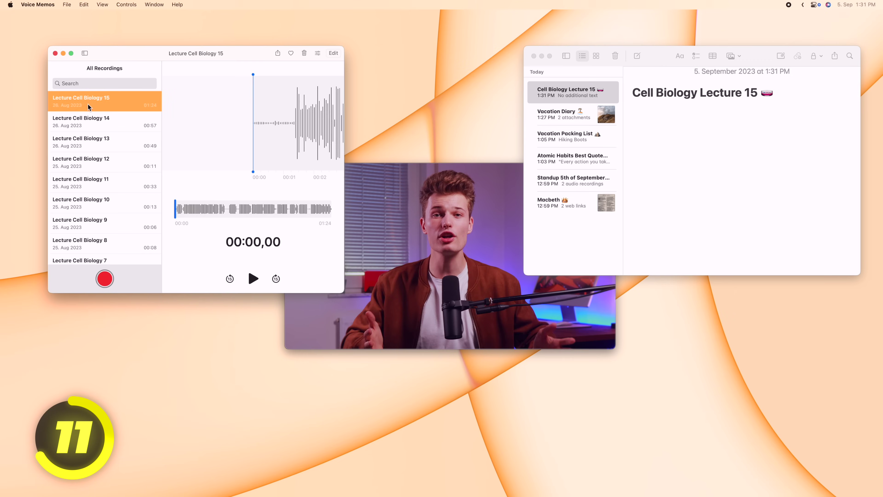
- Attach the Cell Biology 15 recording to its note and save Maps cycling directions to Holiday Plans Munich
drag(89, 107, 353, 85)
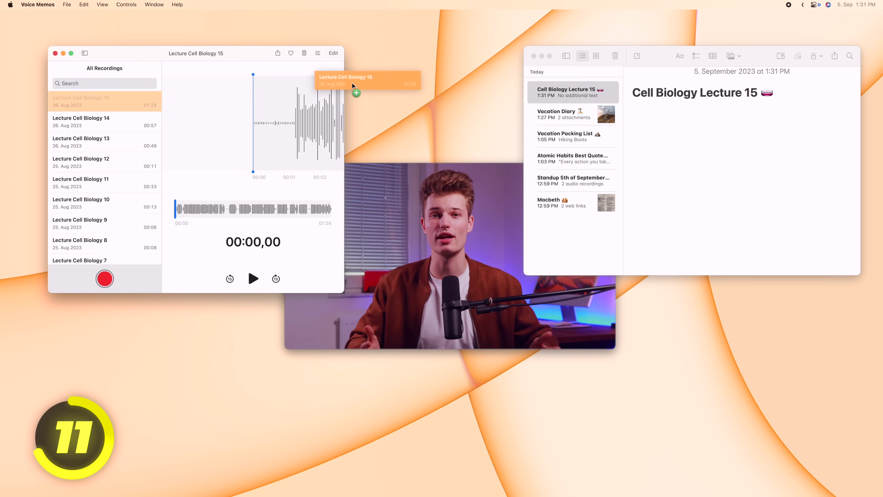
drag(655, 121, 666, 121)
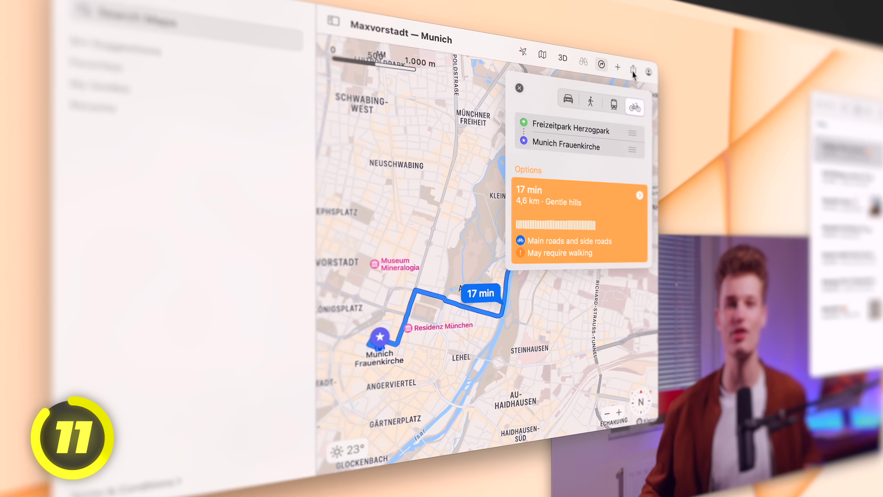
click(644, 72)
click(613, 205)
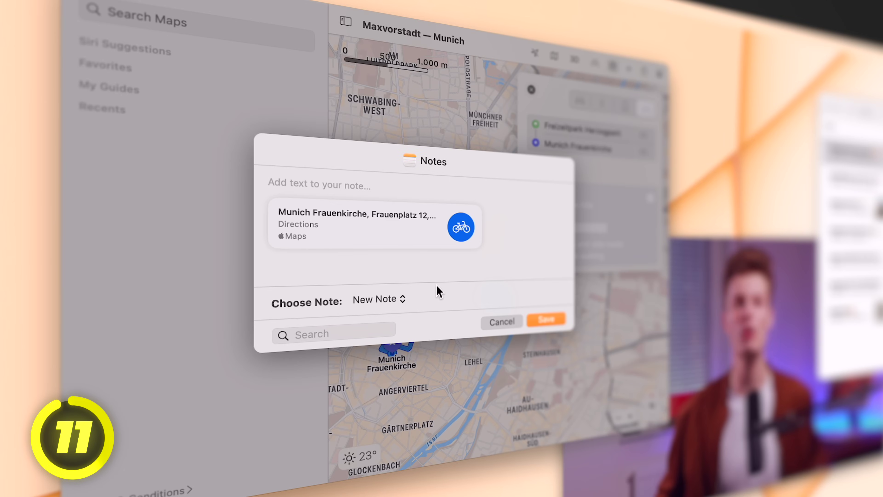
click(348, 334)
text(holida)
key(Return)
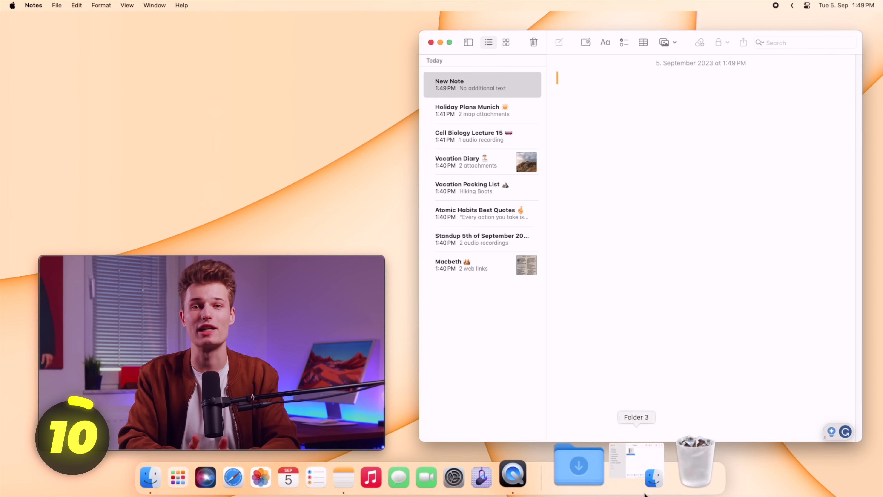
- Add the Cell (biology) PDF from its folder to the note
click(634, 465)
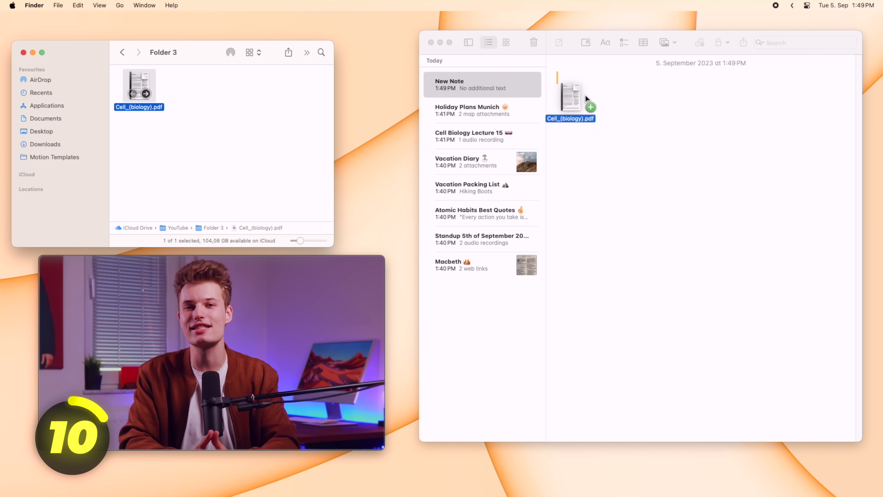
drag(616, 103, 615, 104)
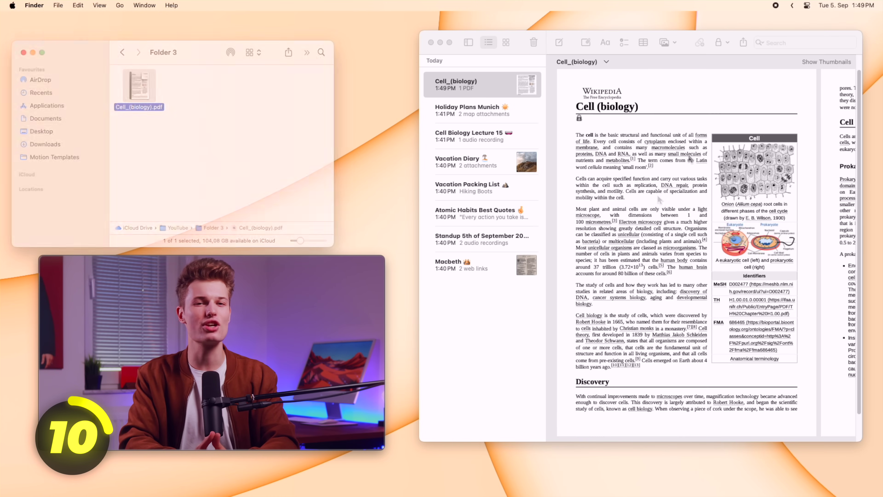
scroll(657, 195, down, 15)
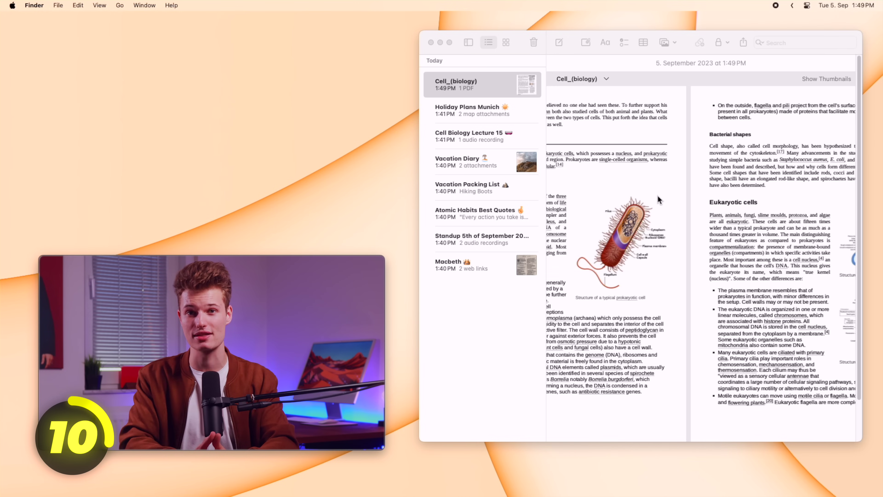
scroll(657, 196, down, 15)
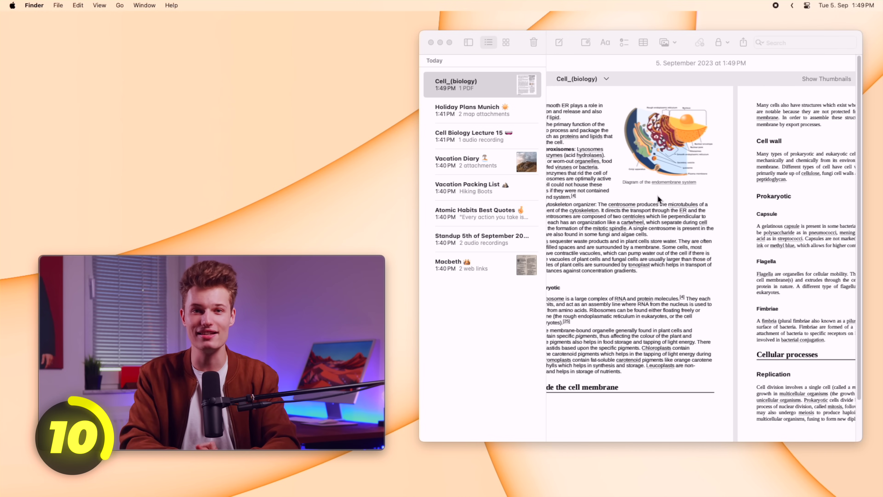
- Rotate page 7 of the PDF left and then back right
click(832, 79)
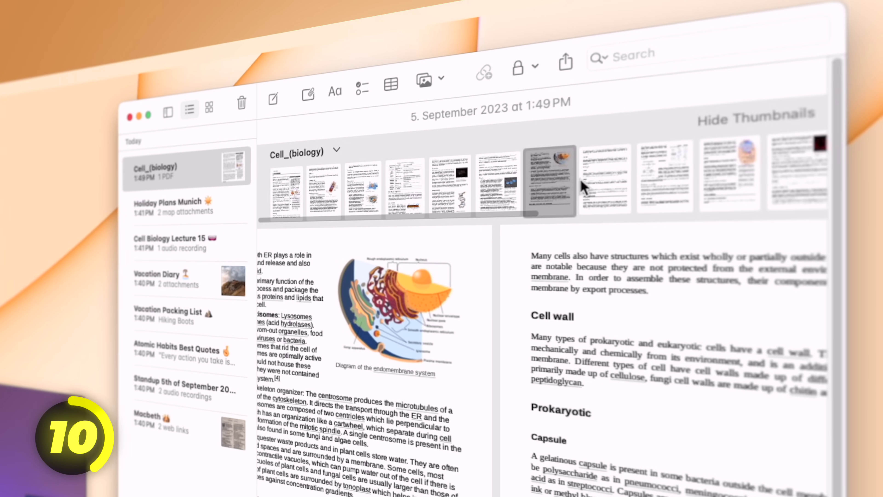
right_click(722, 95)
click(613, 237)
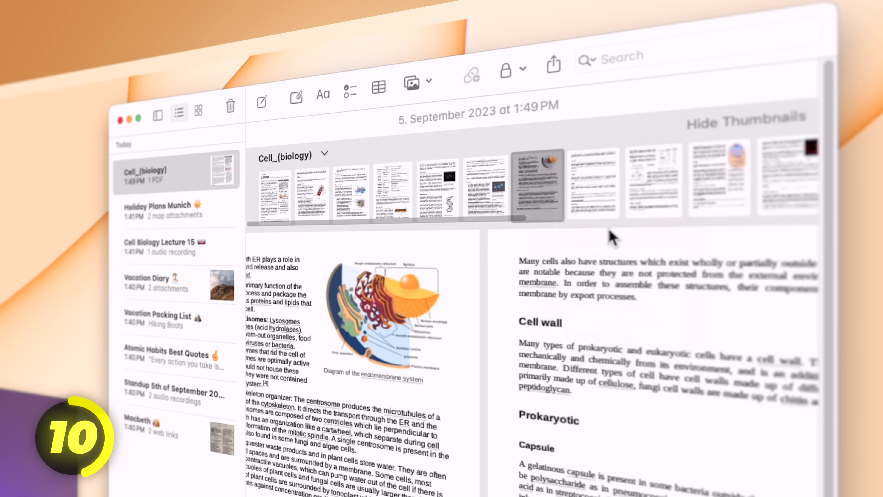
right_click(516, 189)
click(605, 282)
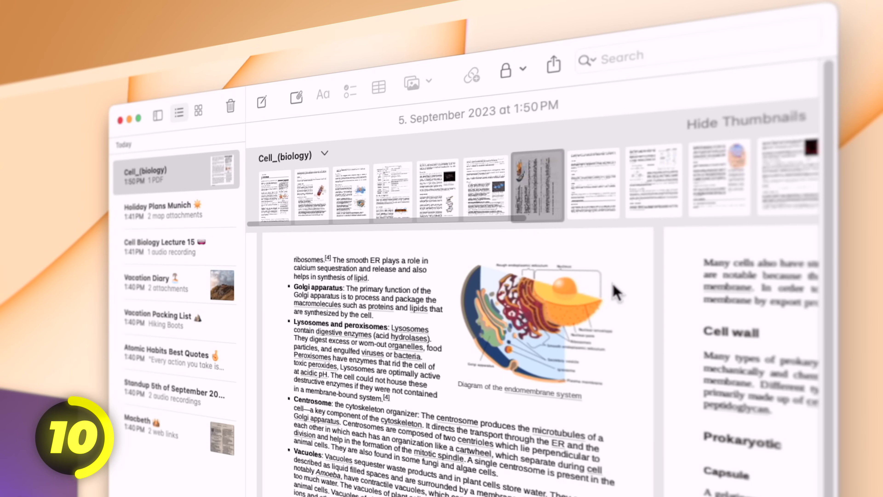
- Insert the Virus PDF and the PNG image as pages after page 7
right_click(536, 184)
click(605, 321)
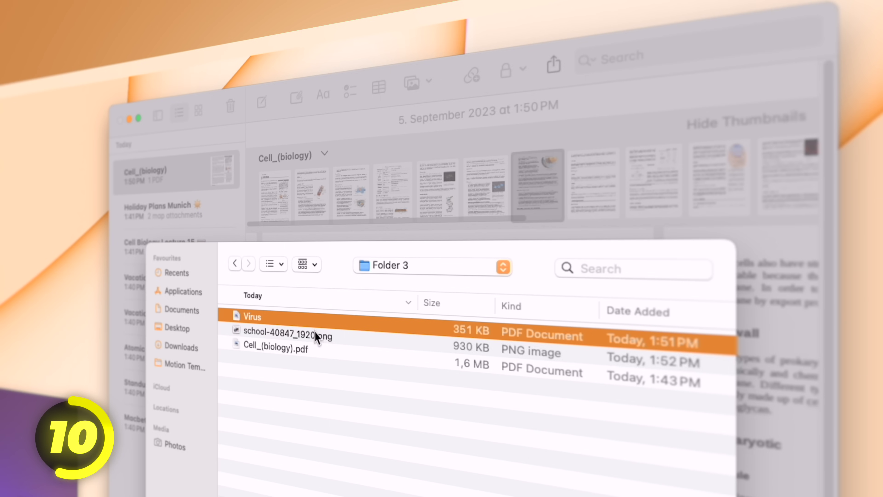
super+click(315, 333)
key(Return)
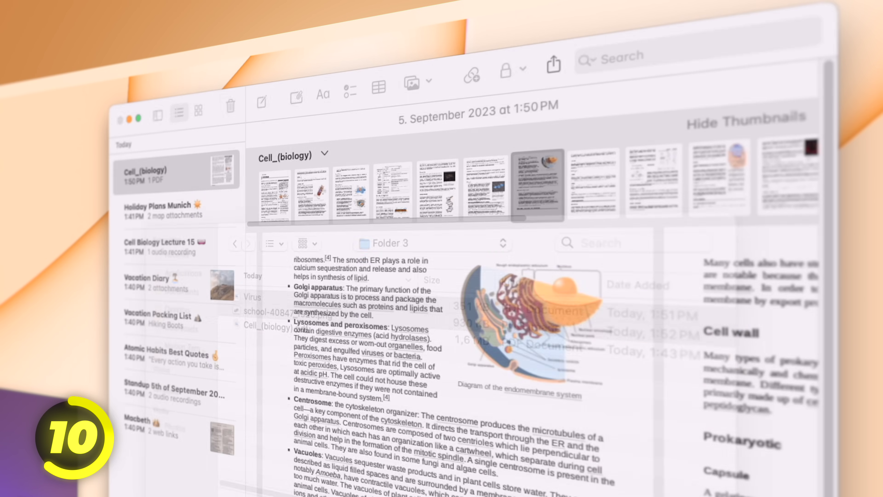
scroll(640, 227, right, 10)
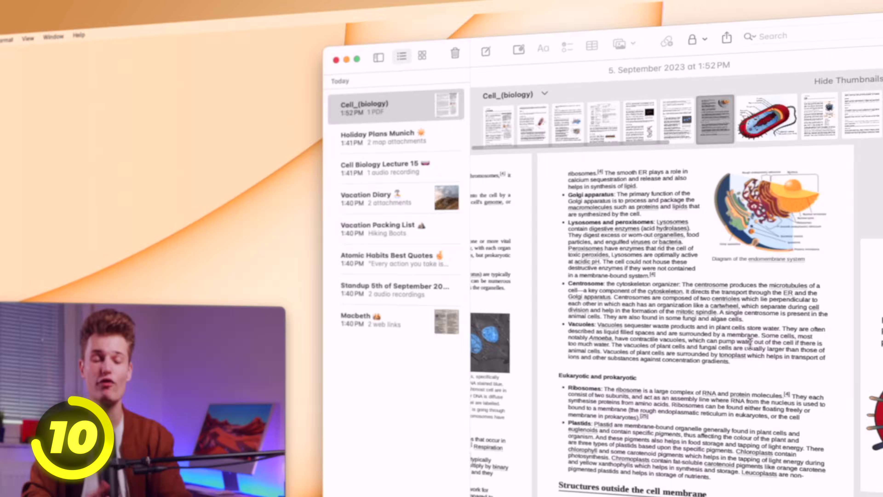
scroll(760, 276, right, 5)
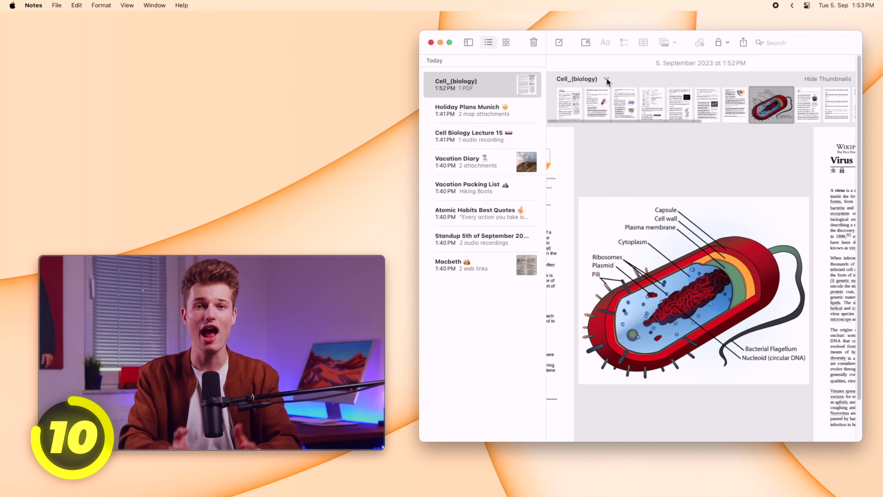
click(618, 102)
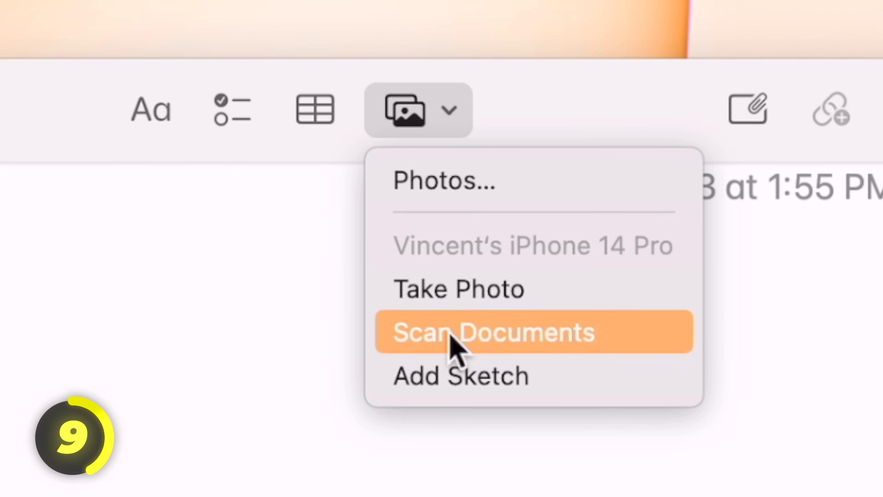
- Scan the handwritten New Employee Details form into a new note with the iPhone camera
click(450, 344)
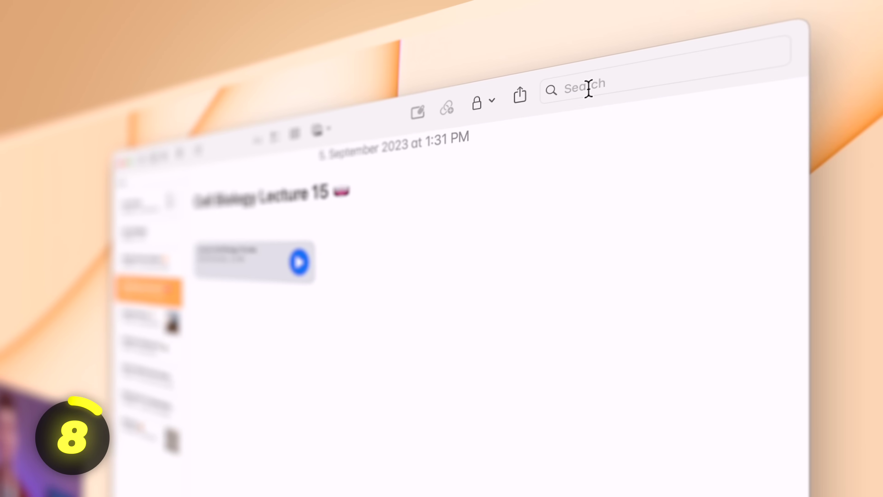
- Search the notes for 'linkedn' to find the scanned form
click(791, 49)
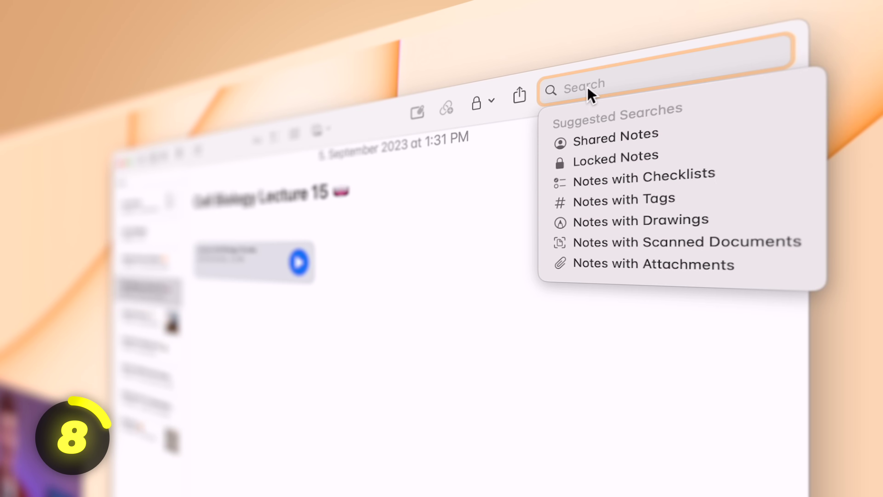
text(lin)
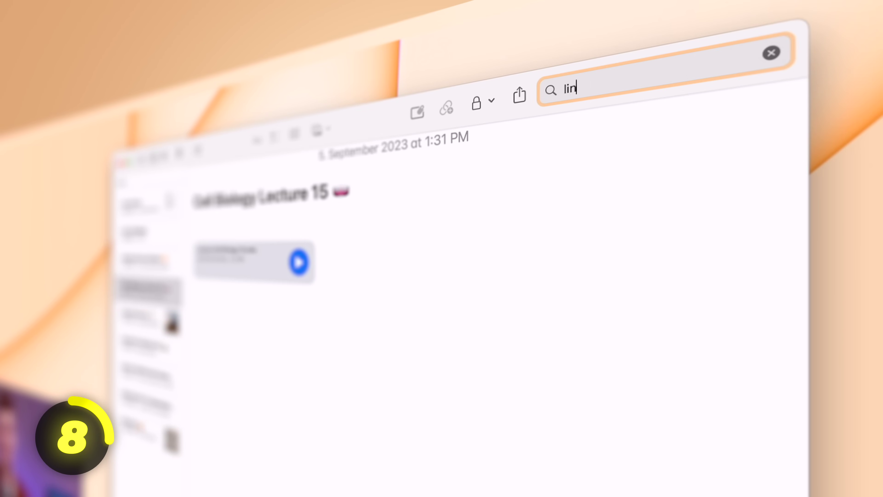
text(kedn)
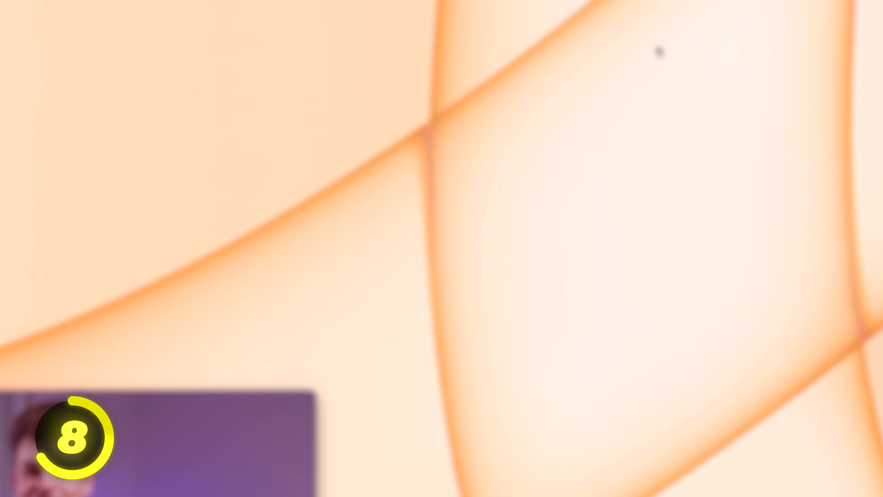
- Search Spotlight for the employee's name with kind:note to limit results to notes
key(super+space)
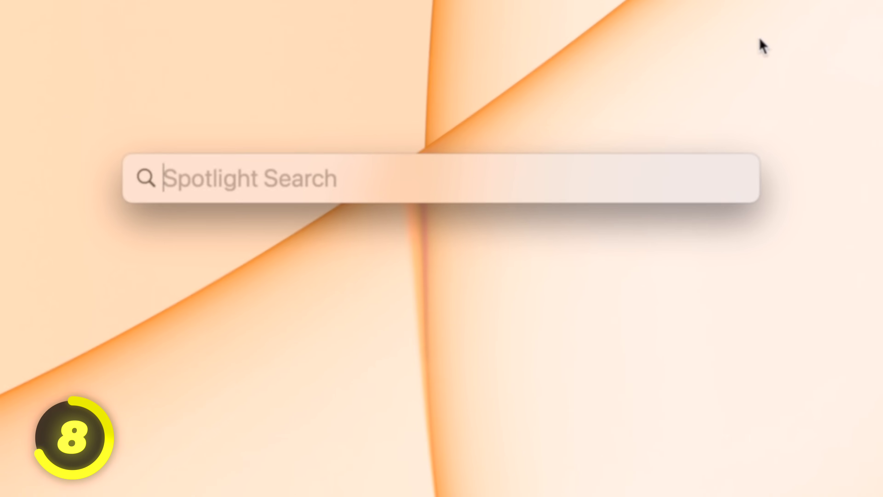
text(tom cruise kin)
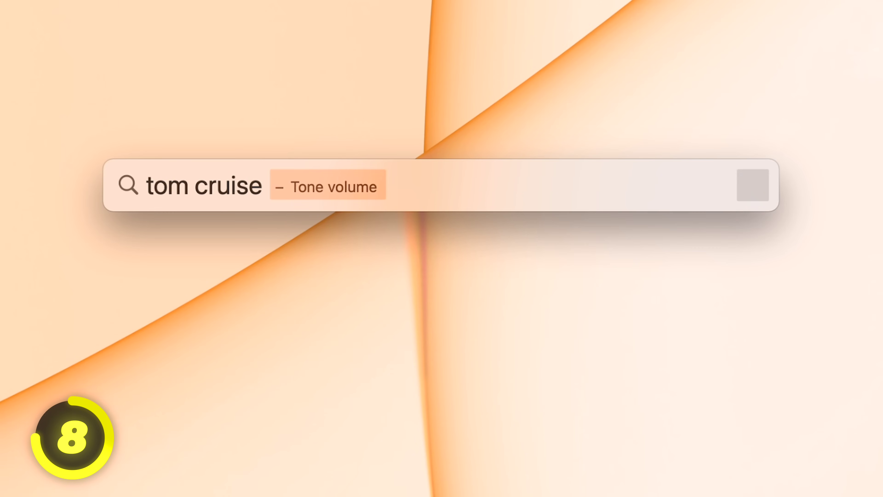
text(d:note)
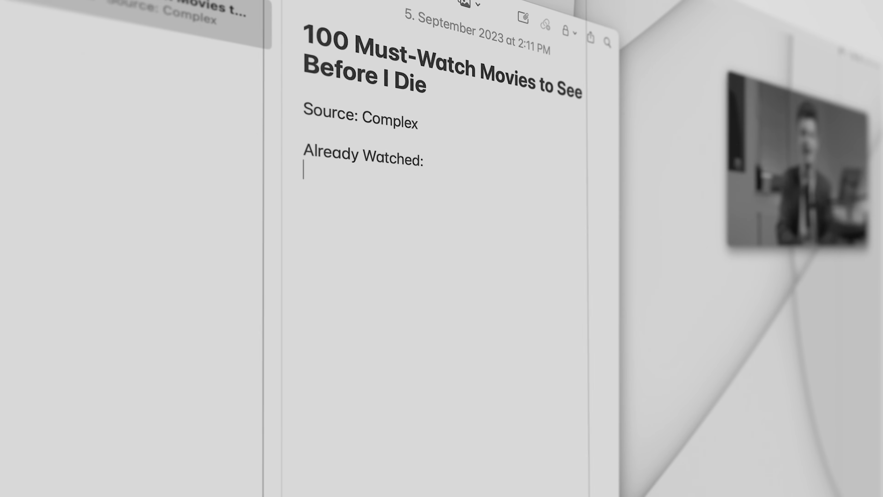
- Finish the Already Watched and Watchlist film lists, then select the Source: Complex line
text(The Shining Fight Club The Graduate A Clockwork Orange Jaws   Watchlist:  Goodfellas Parasite Rushmore The Philadelphia Story When Har)
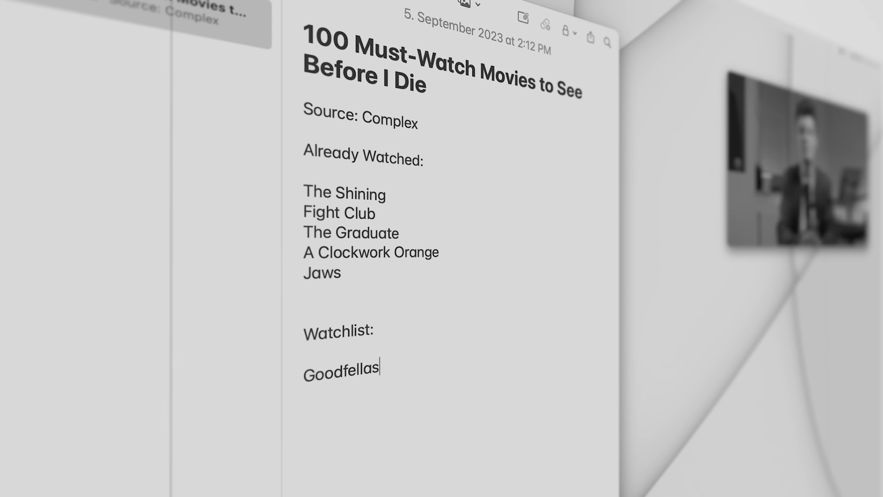
text(ry Met Sally...)
key(Return)
text(Singin in the Rain)
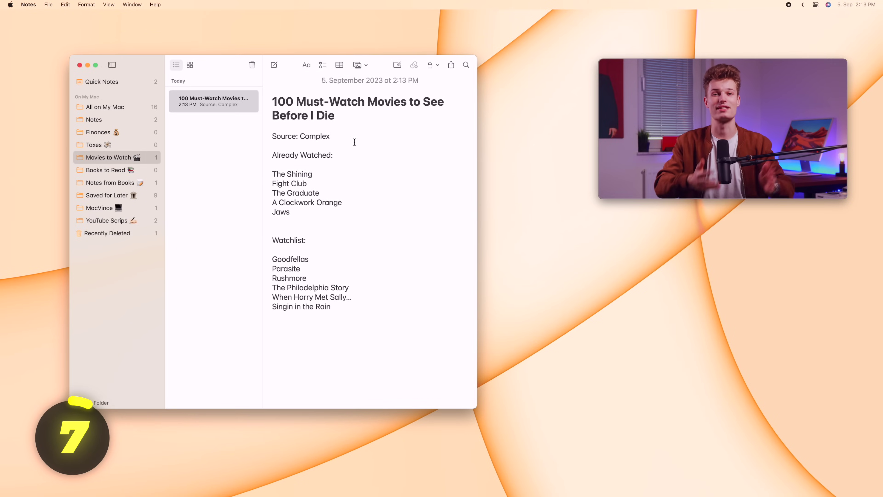
drag(351, 141, 271, 136)
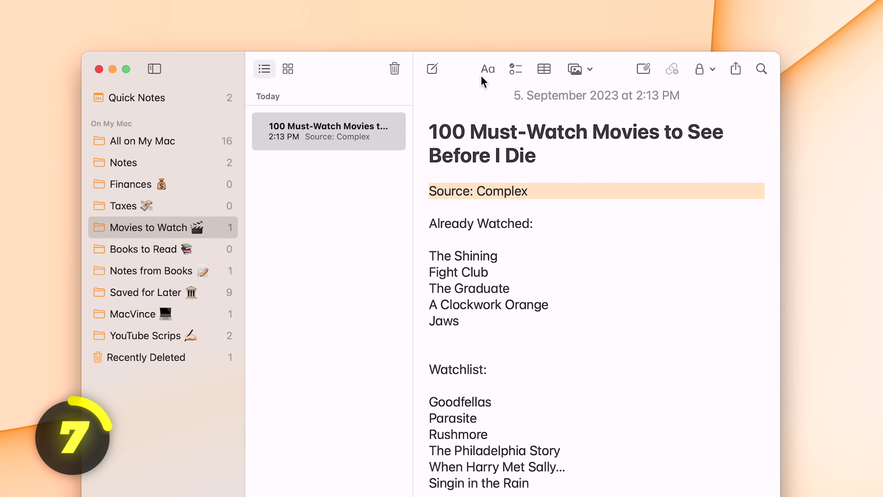
click(486, 70)
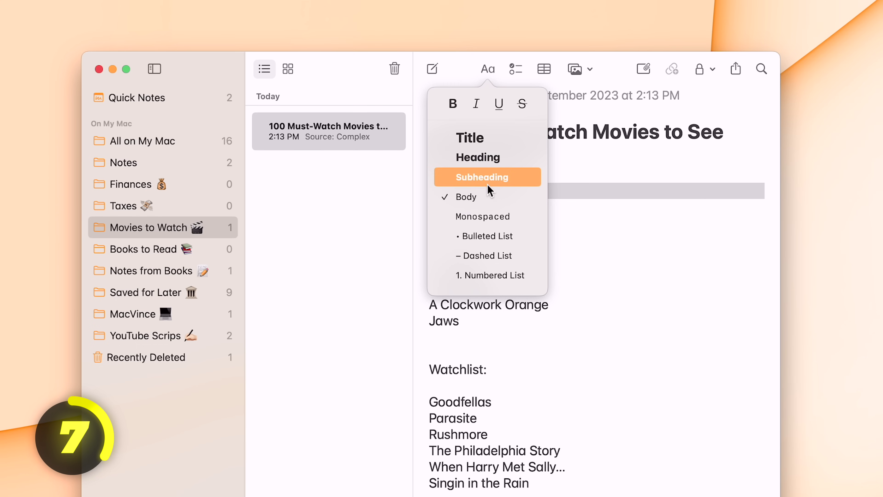
- Make Source: Complex monospaced and turn Already Watched: and Watchlist: into enlarged headings
click(483, 216)
click(518, 222)
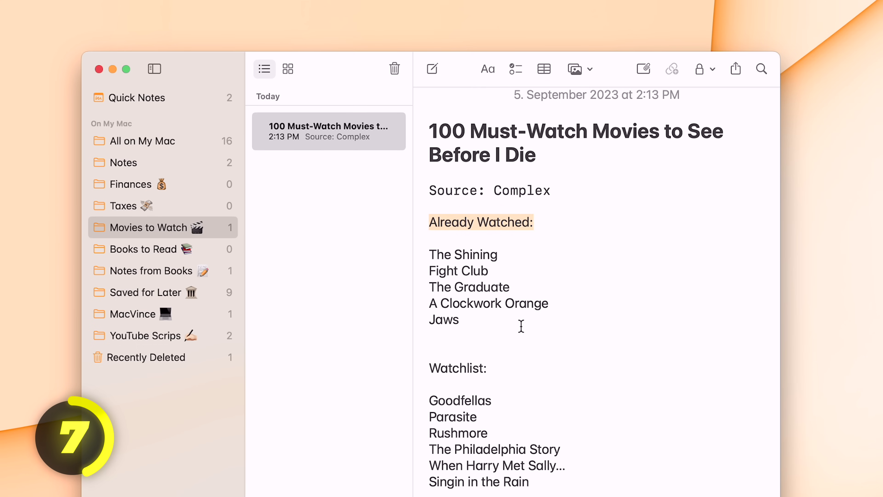
click(489, 70)
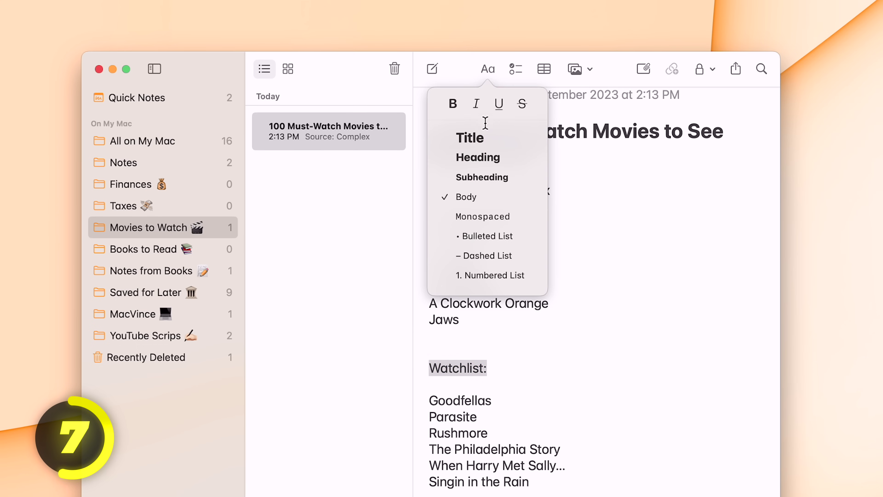
click(483, 156)
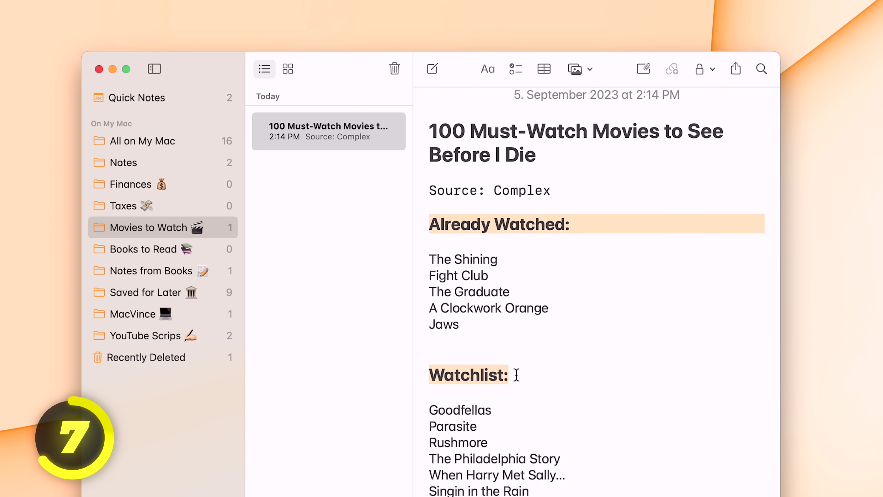
key(super+plus)
key(super+plus)
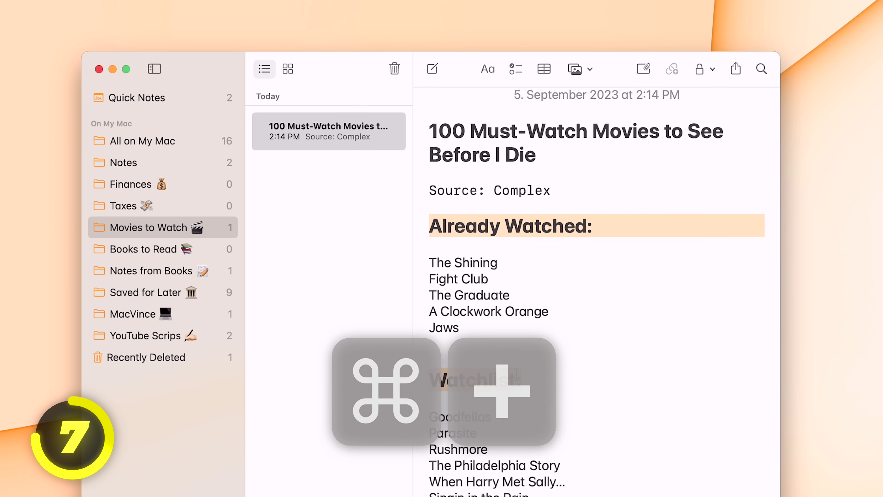
key(super+plus)
key(super+minus)
key(super+minus)
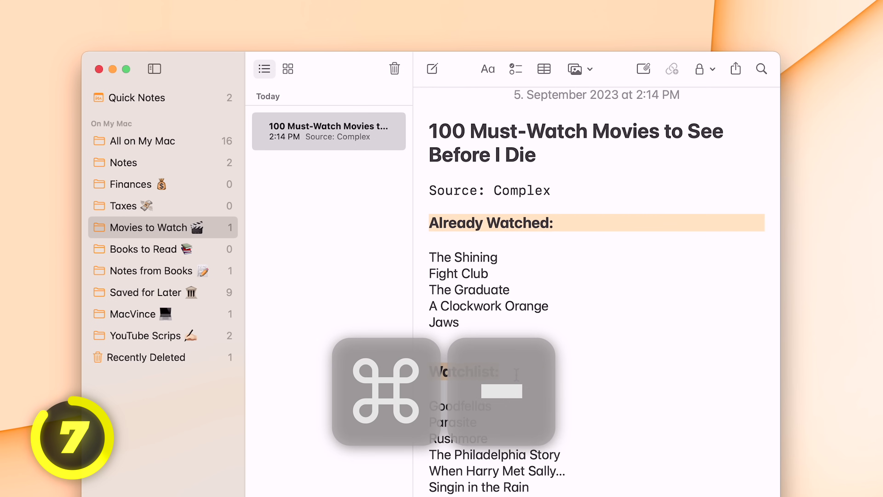
key(super+minus)
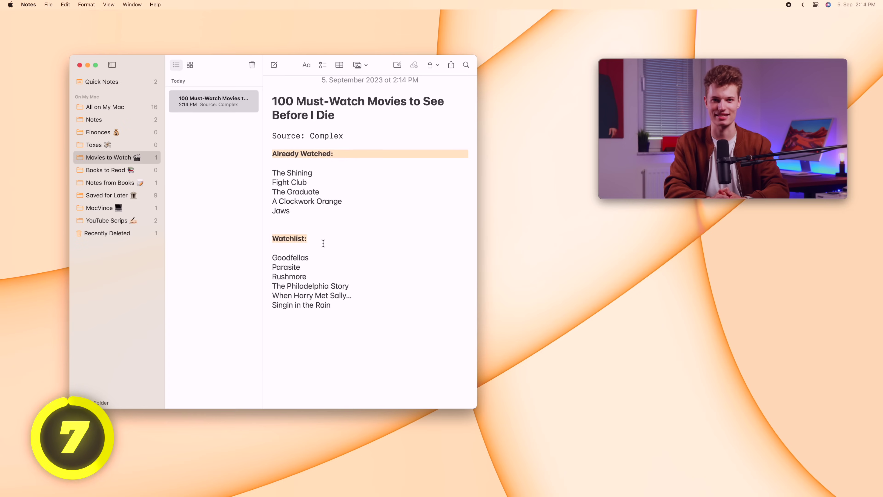
key(super+plus)
key(super+plus)
key(super+plus)
key(super+plus)
key(super+plus)
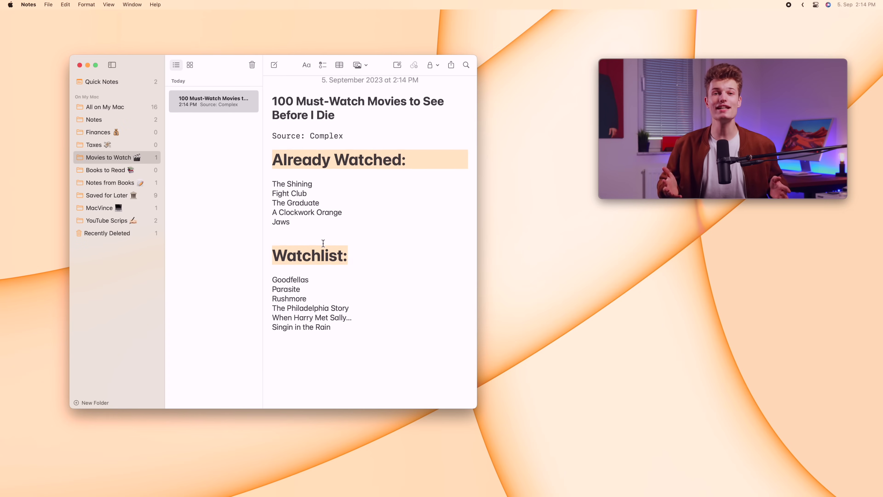
key(super+plus)
click(323, 243)
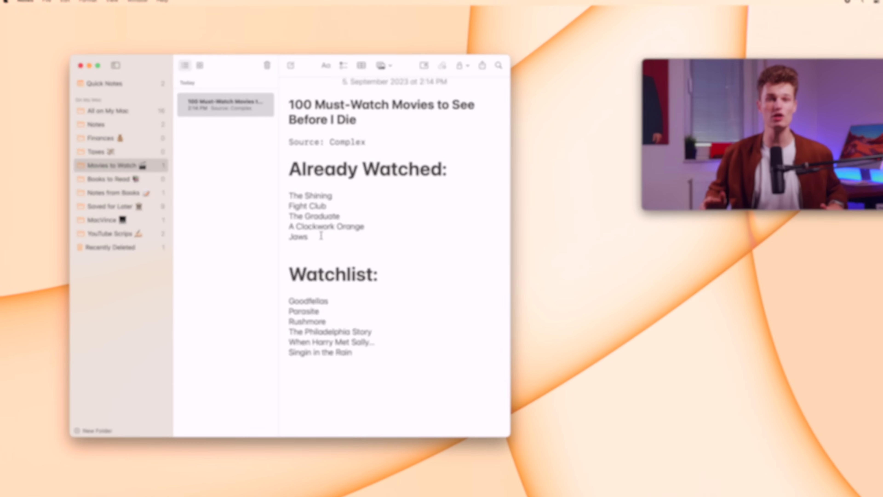
- Format the Already Watched films as a list and number the Watchlist films with Cmd+7
drag(320, 236, 290, 196)
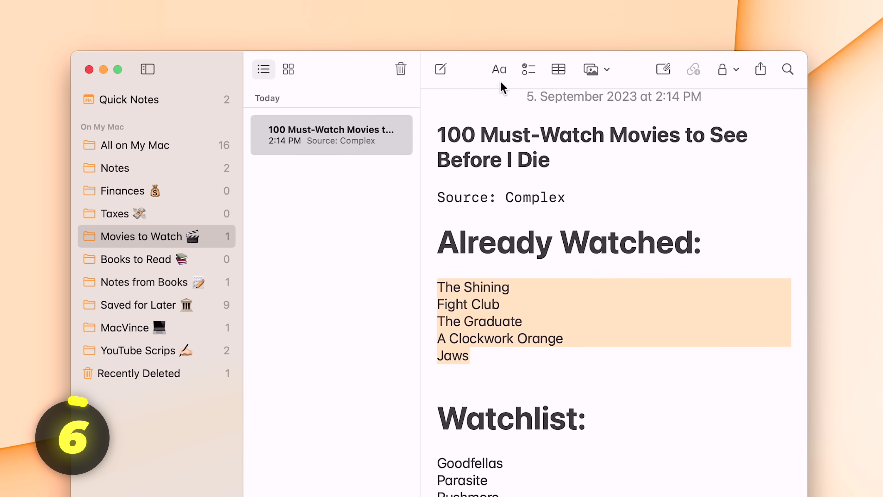
click(508, 74)
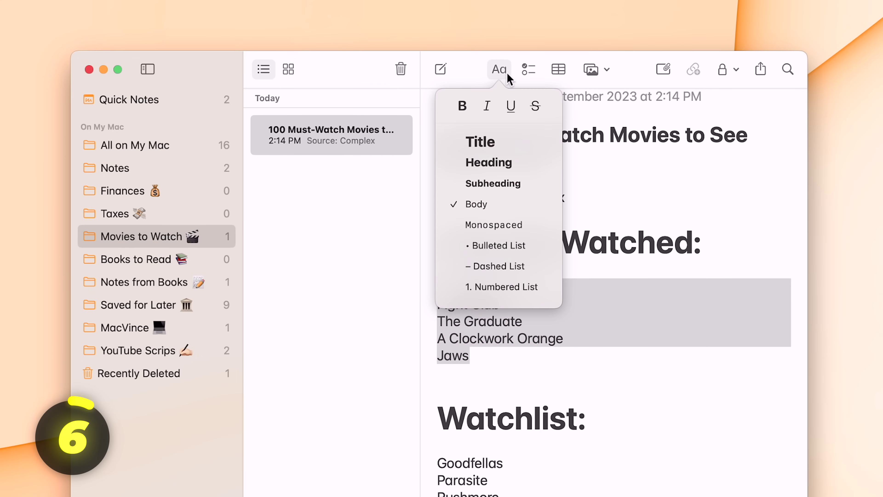
click(506, 246)
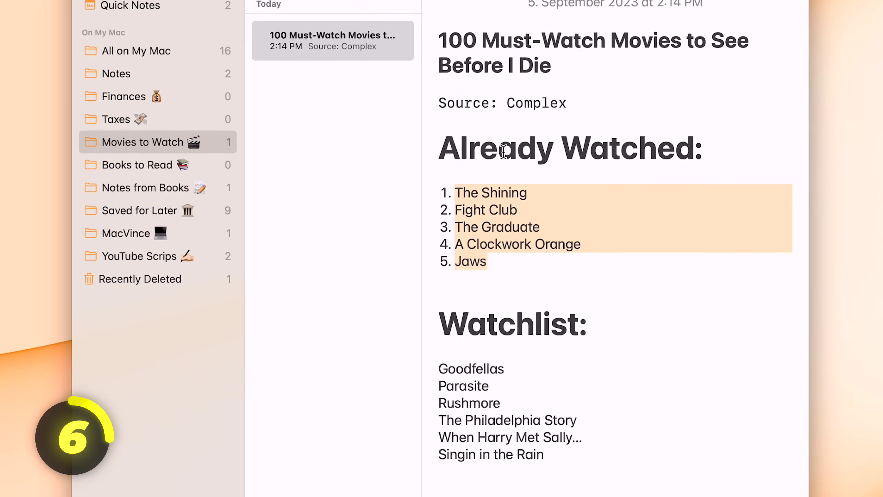
drag(440, 243, 556, 325)
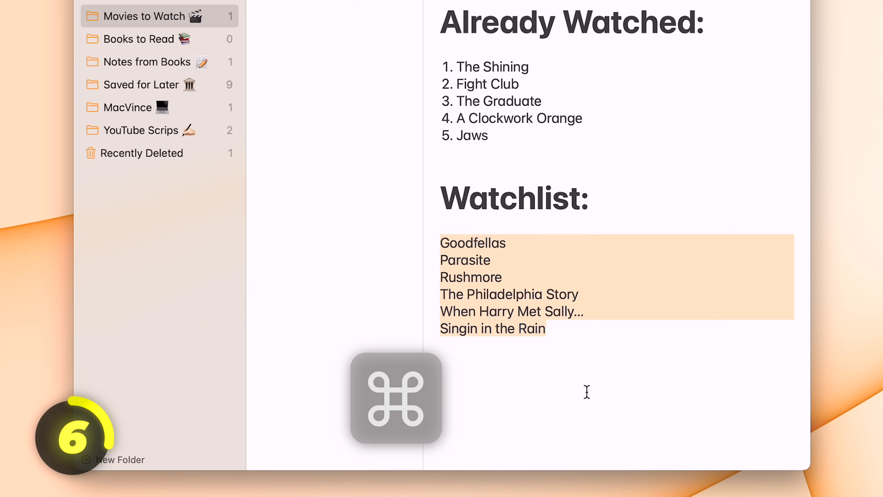
key(super+7)
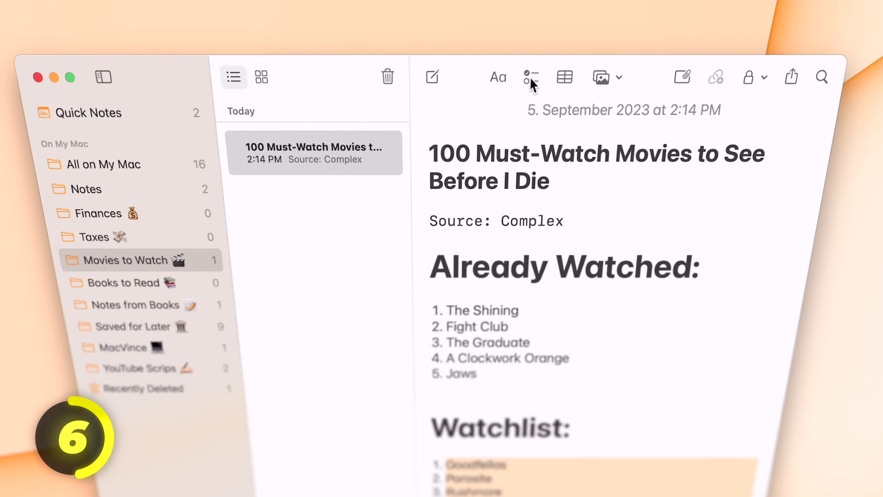
- Turn the Watchlist into a checklist, nesting Parasite under Goodfellas and The Philadelphia Story under Rushmore
click(530, 79)
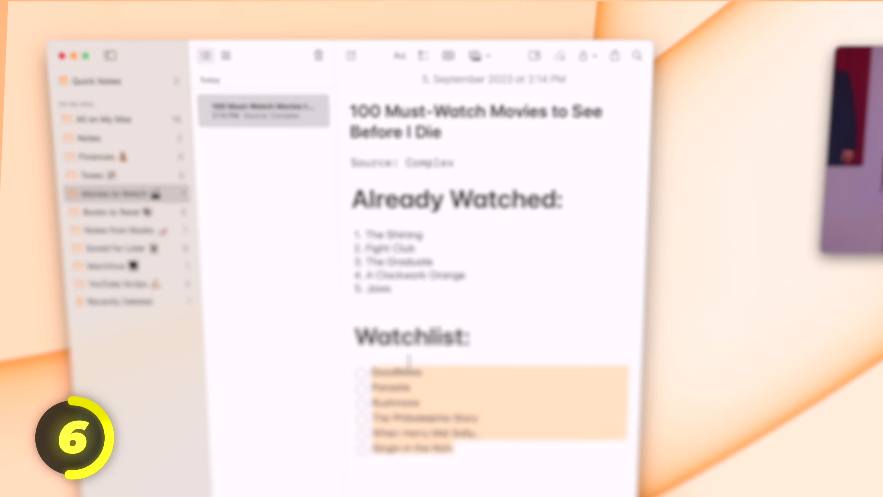
key(Tab)
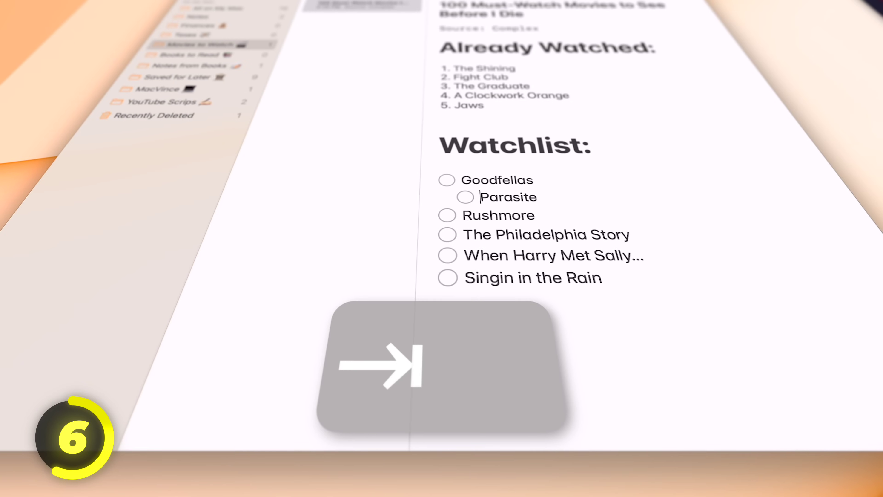
click(464, 236)
key(Tab)
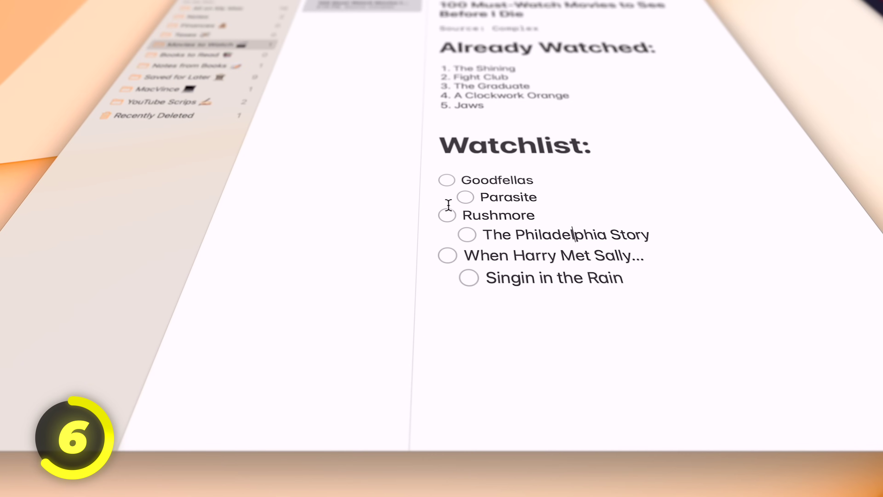
- Tick off Goodfellas, Rushmore and Parasite in the Watchlist
click(447, 180)
click(448, 180)
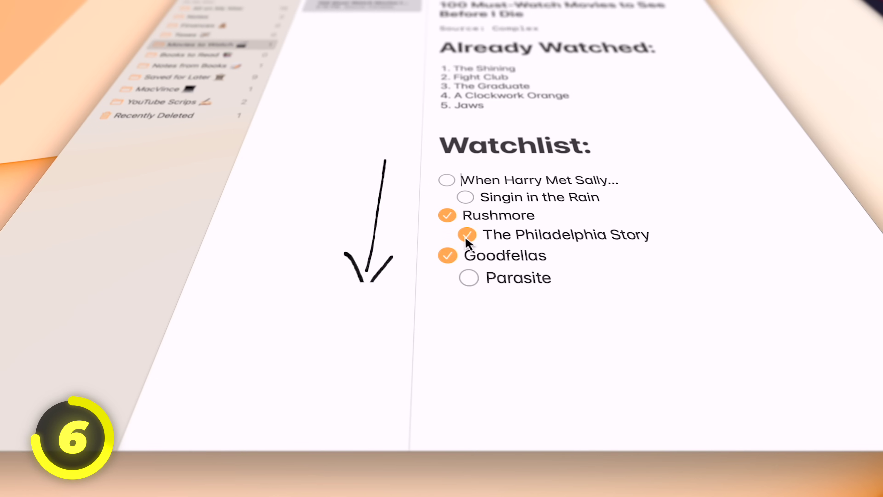
click(468, 278)
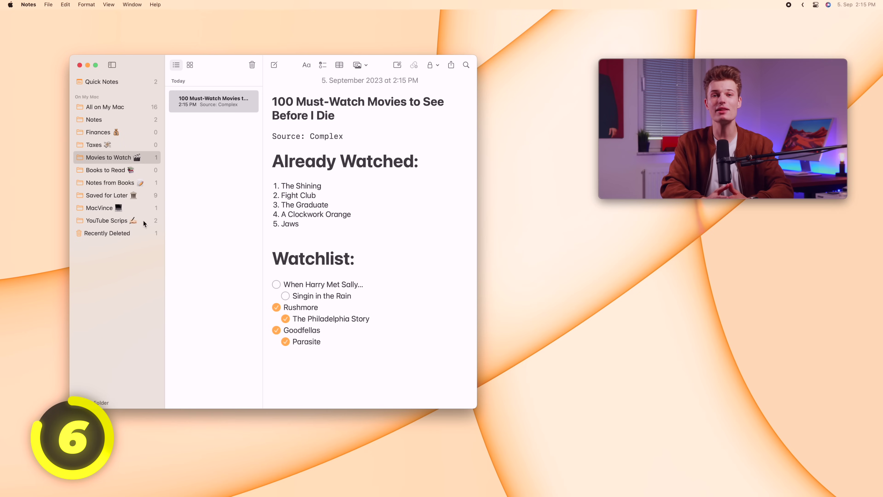
- In Notes Settings, enable Automatically sort checked items and set Sort notes by to Title
click(29, 4)
click(31, 27)
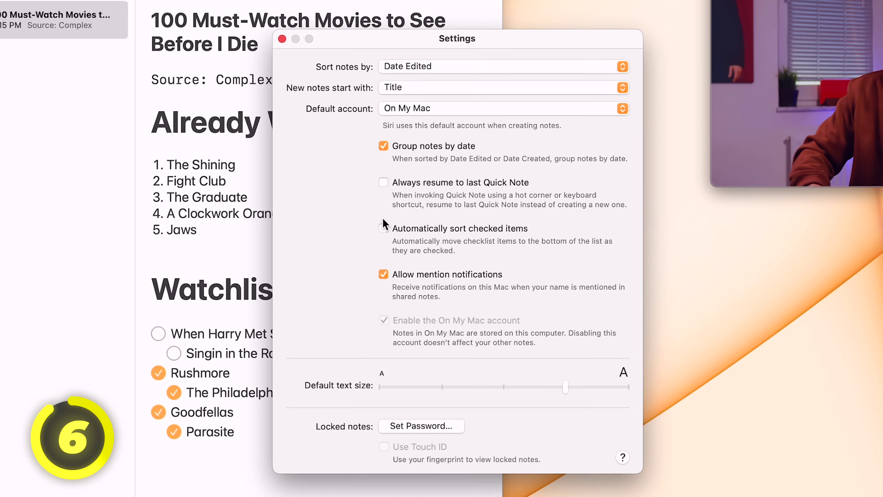
click(395, 225)
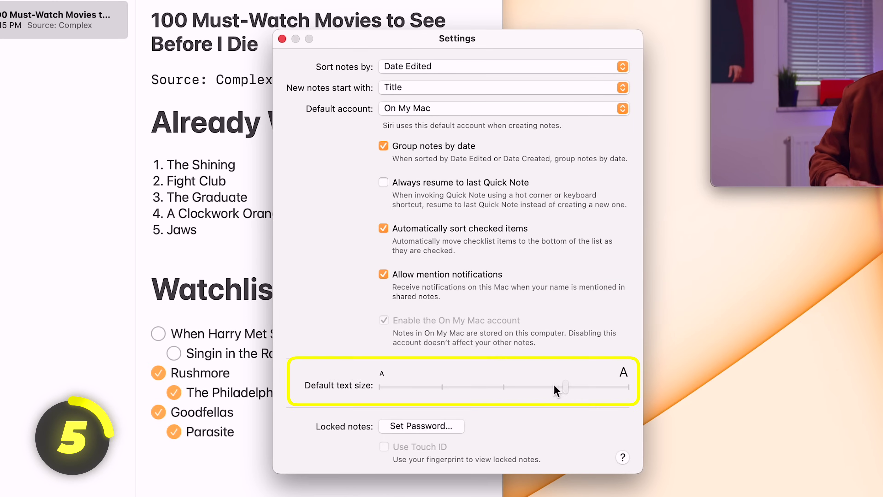
mouse_move(556, 389)
mouse_down()
mouse_move(379, 392)
mouse_move(629, 396)
mouse_move(554, 396)
mouse_up()
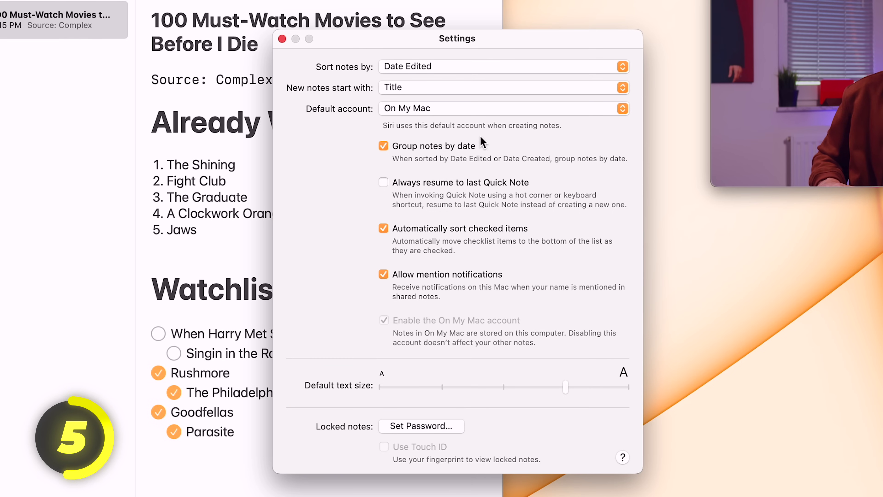
click(485, 73)
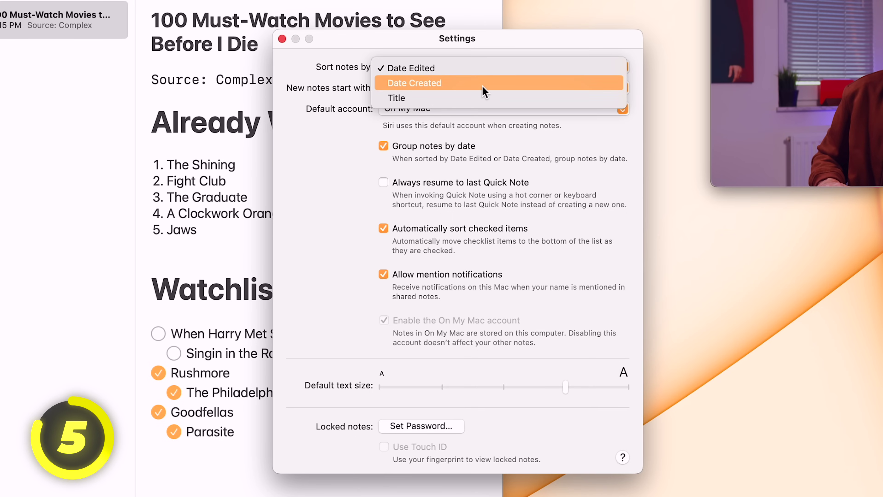
click(484, 98)
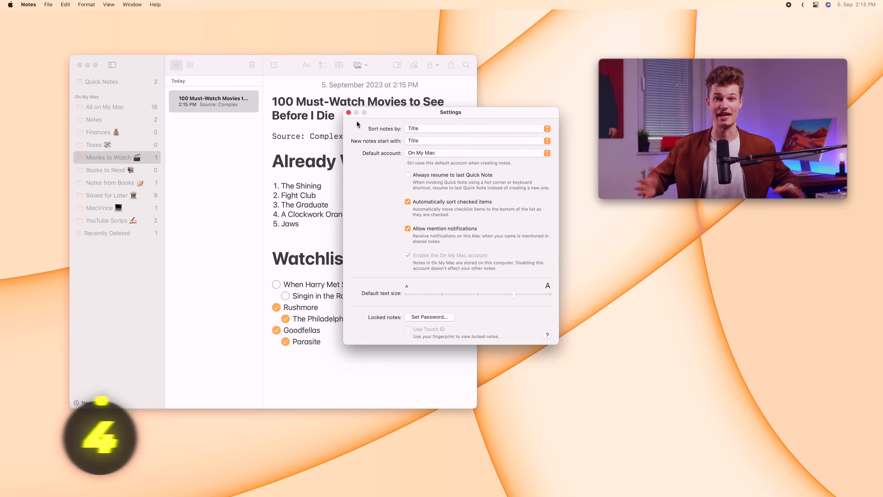
- Close Settings and move the Notes from Books folder inside Books to Read
click(348, 113)
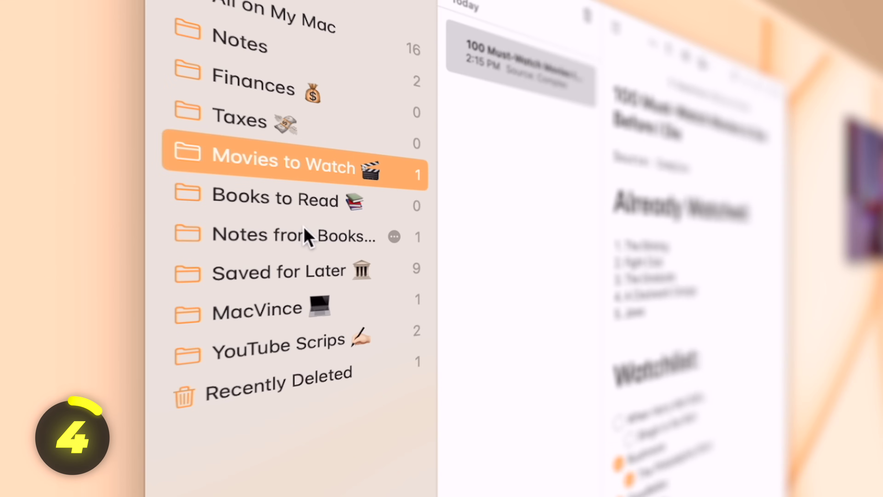
click(120, 183)
drag(353, 247, 358, 212)
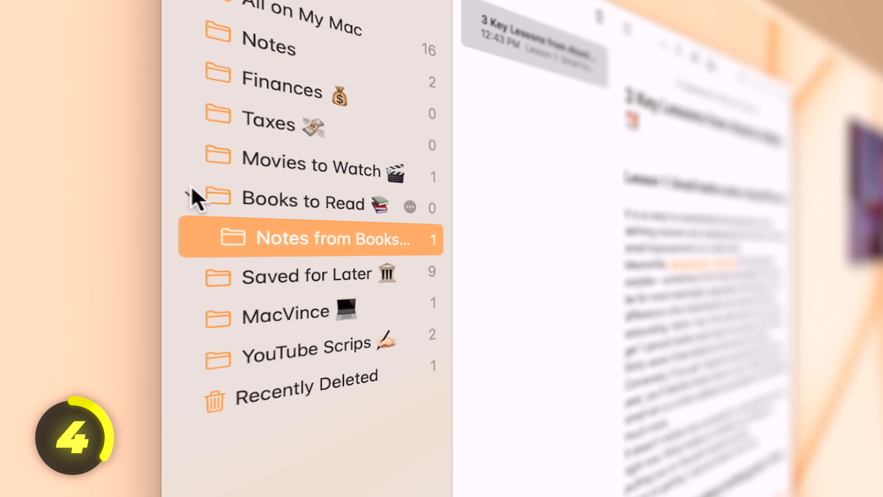
click(192, 196)
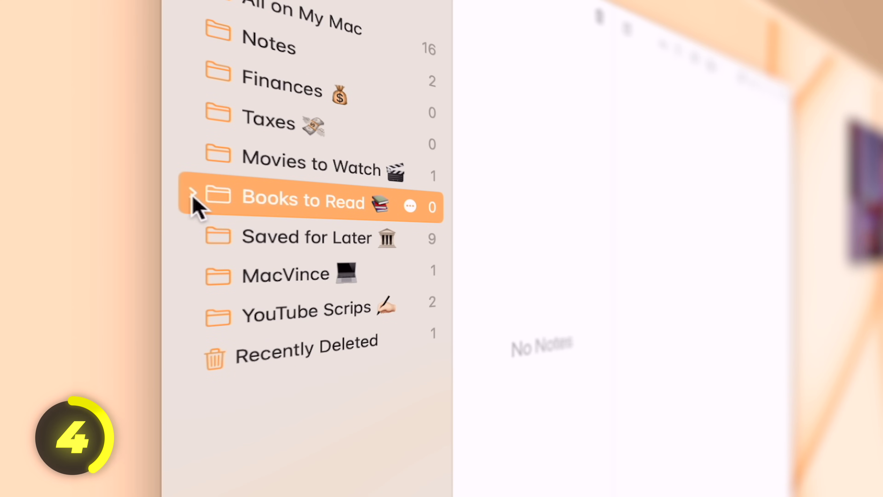
click(193, 198)
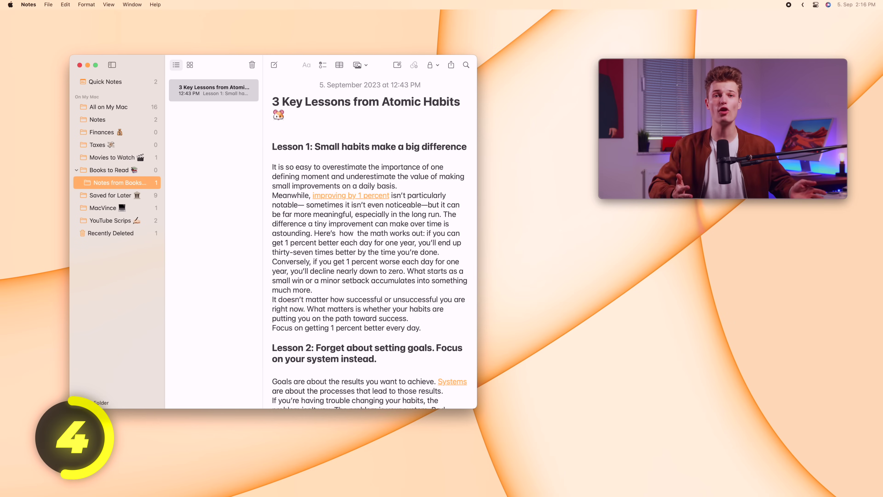
- Create a Recipes smart folder filtered by a new tag, Recipe
click(93, 403)
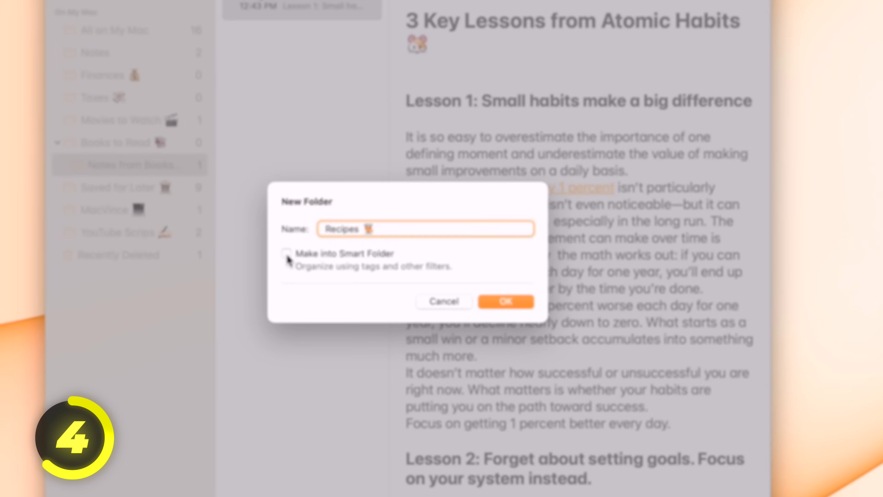
click(205, 232)
click(250, 310)
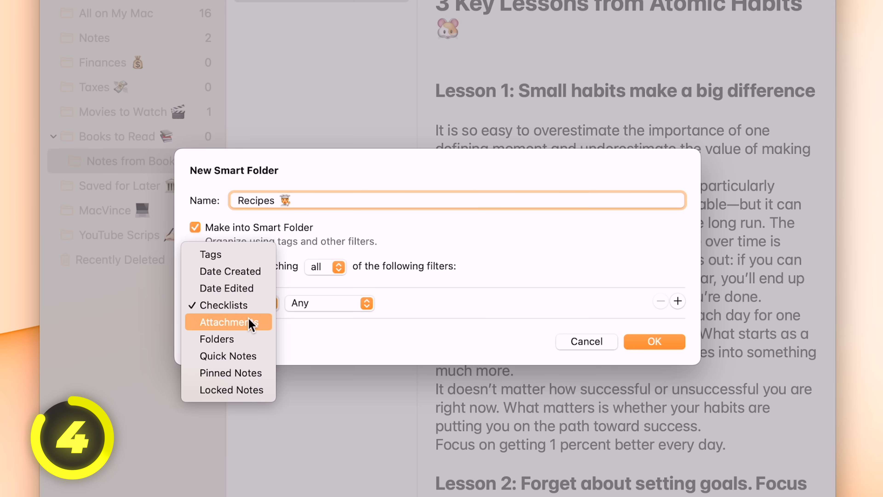
click(249, 258)
click(446, 298)
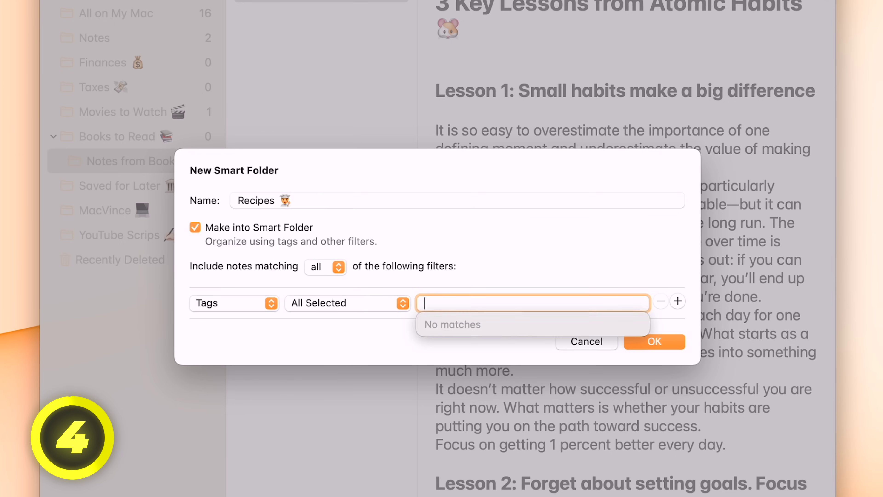
text(Recipe)
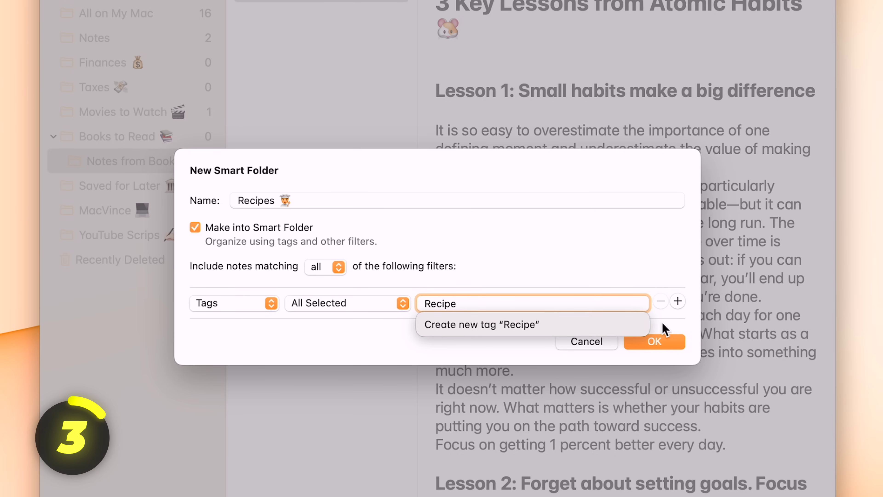
click(655, 340)
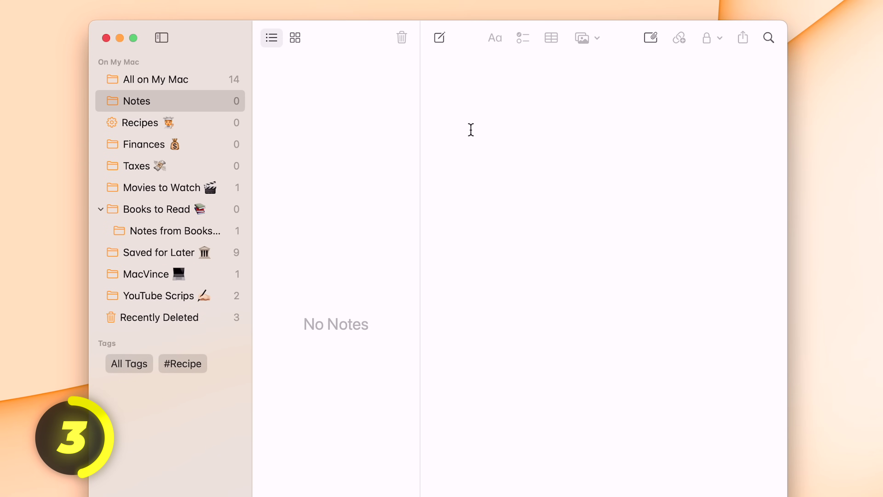
- Create a Homemade Brownies note with a brownie recipe link card and the #Recipe tag
key(super+n)
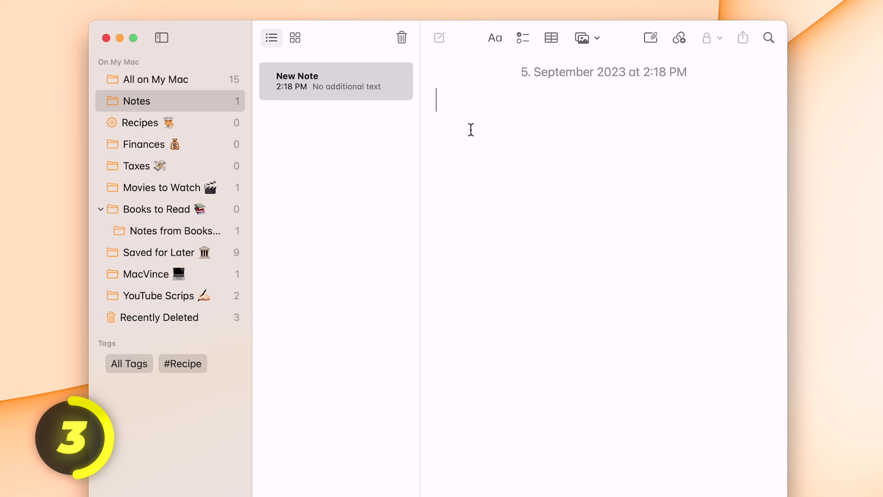
click(679, 37)
click(771, 94)
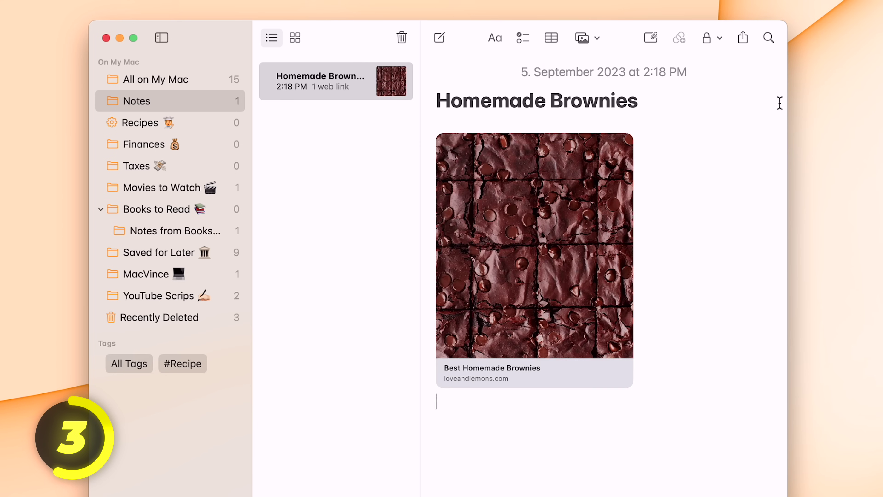
key(Return)
text(#)
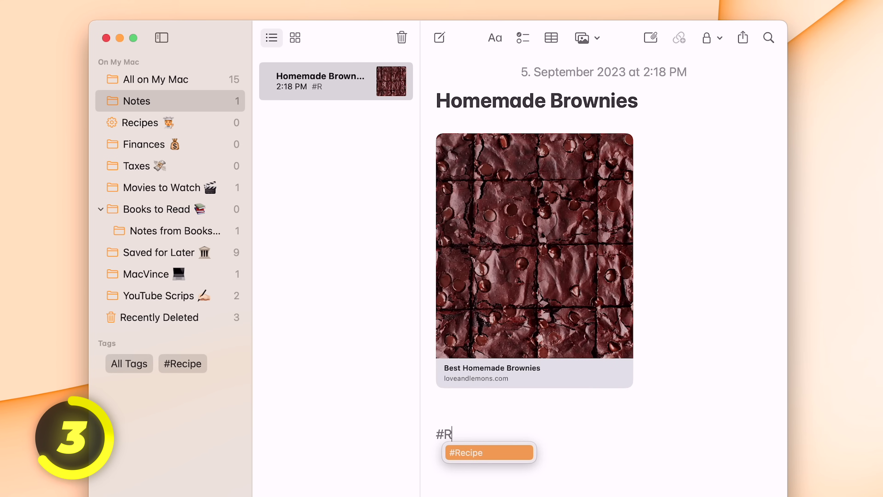
text(R)
key(Return)
click(155, 128)
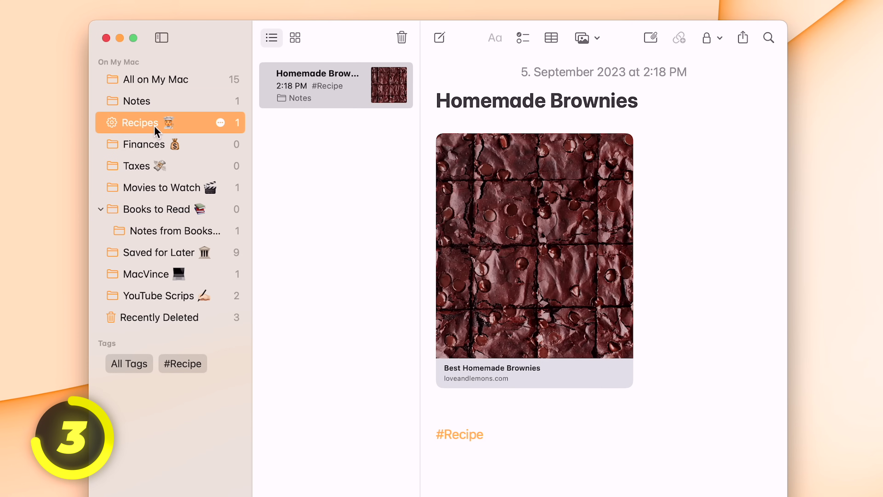
key(Tab)
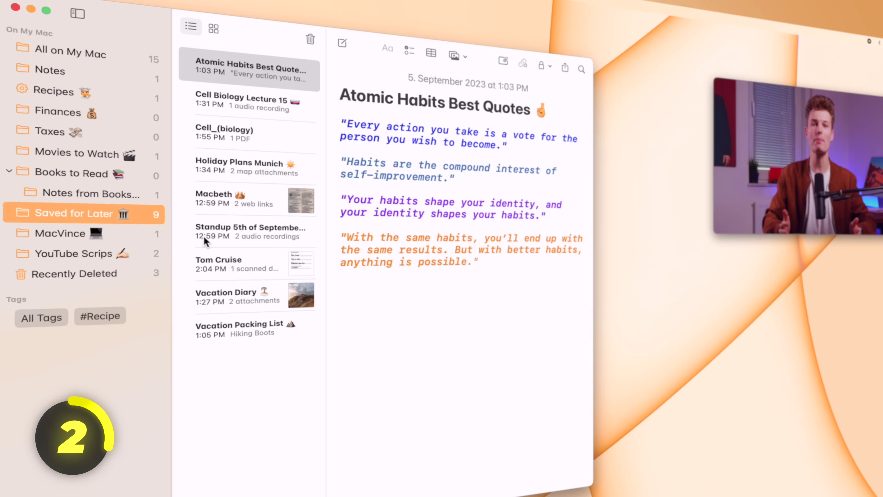
- Pin the Standup and Macbeth notes, switch to gallery view, and open Atomic Habits Key Takeaways
scroll(193, 209, left, 3)
click(360, 300)
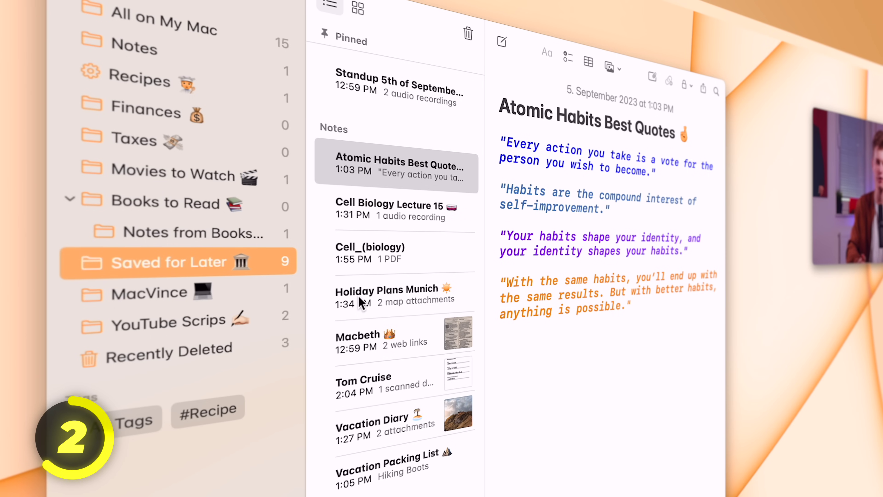
right_click(360, 347)
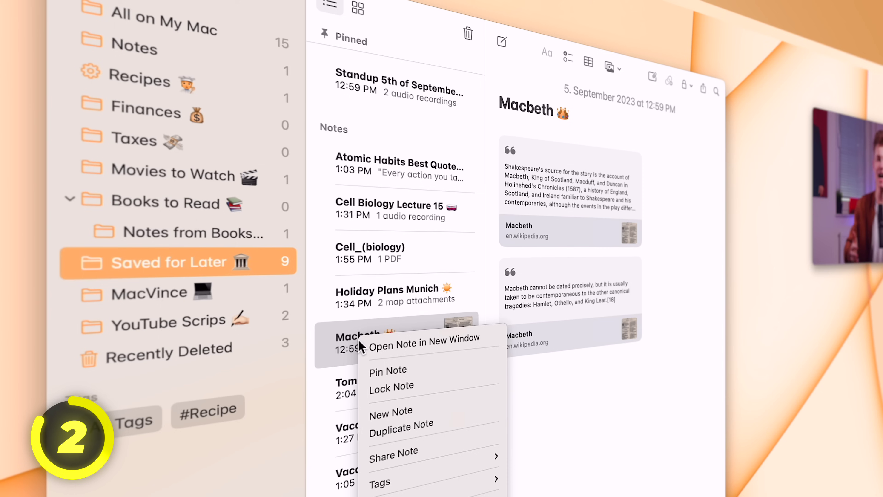
click(396, 371)
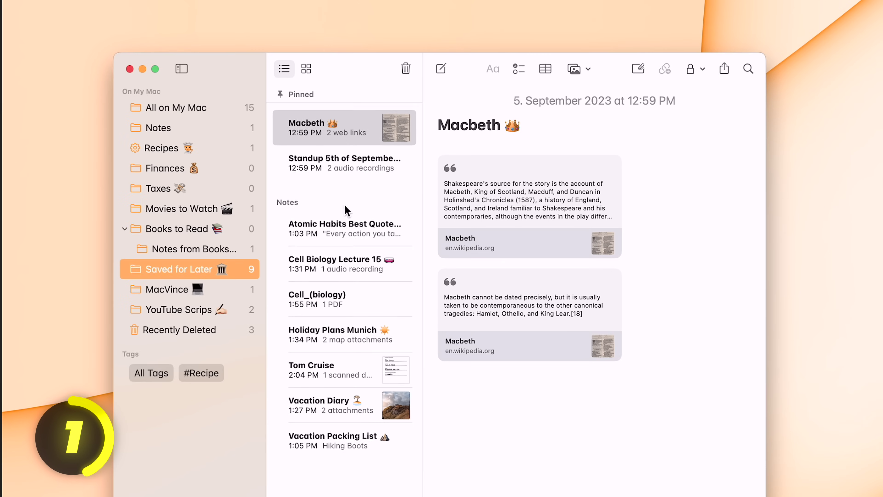
click(306, 68)
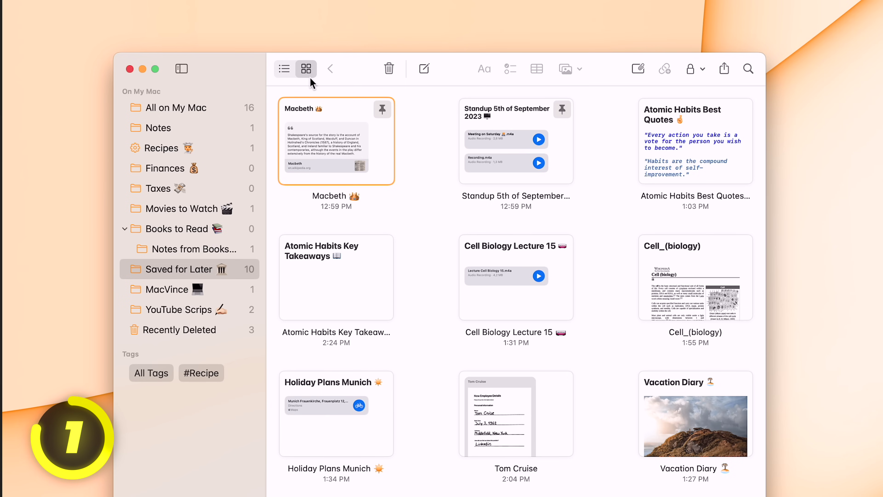
double_click(307, 292)
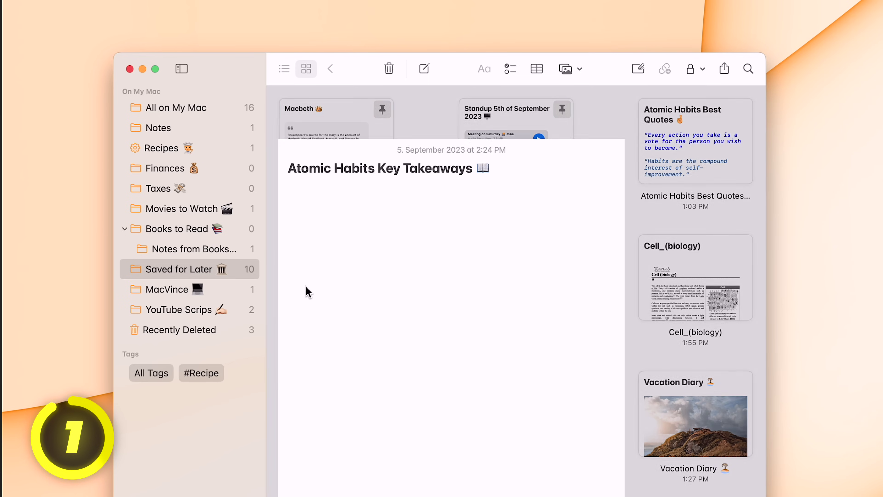
- Type the prompt '/gpt What are the key takeaways of the book Atomic Habits by James C'
text(/gpt What are the key t)
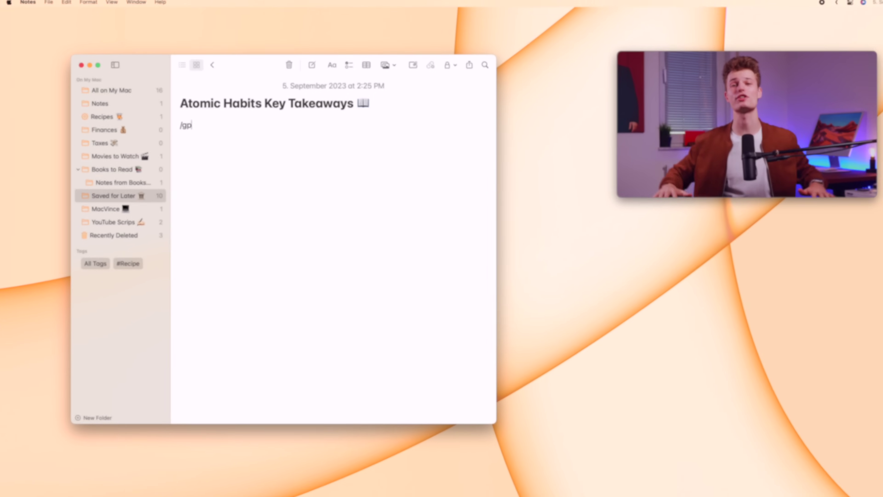
text(akeaways of the book Aotm)
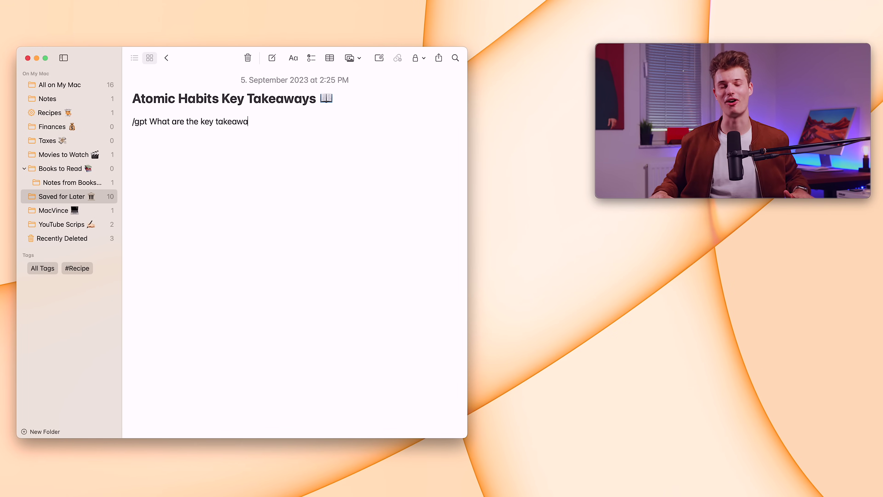
key(BackSpace)
key(BackSpace)
key(BackSpace)
text(tomic)
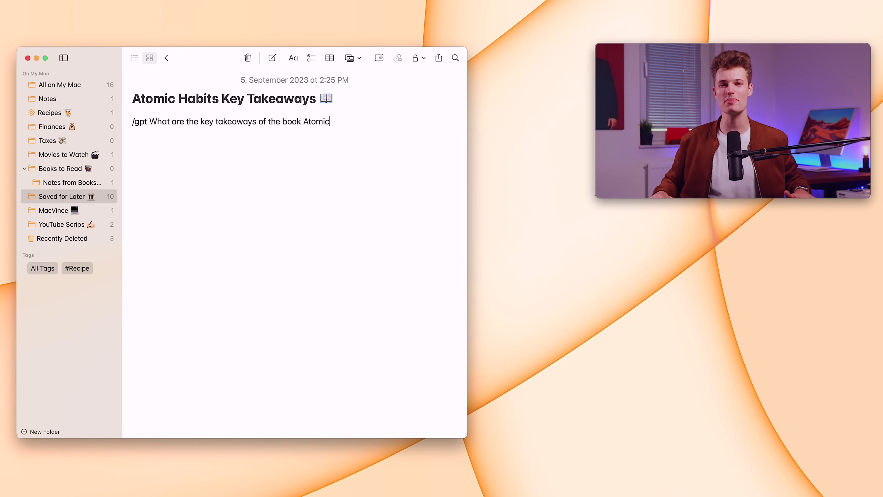
text( Habits by James Clear?)
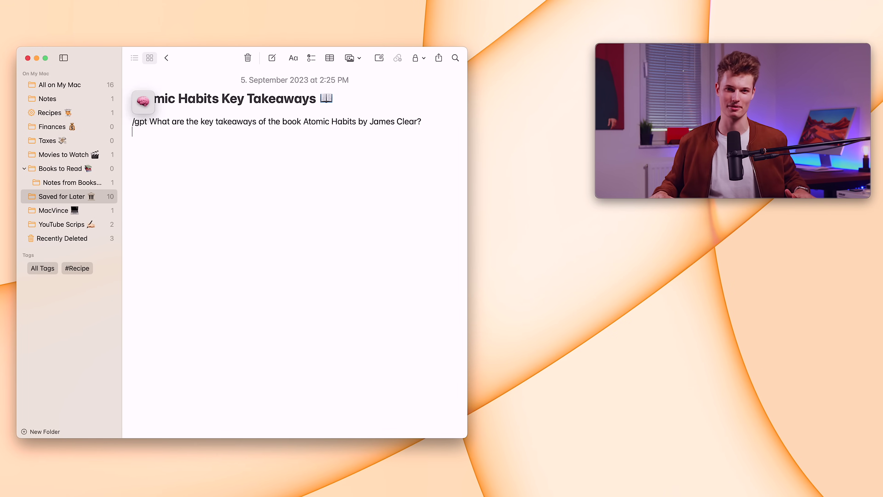